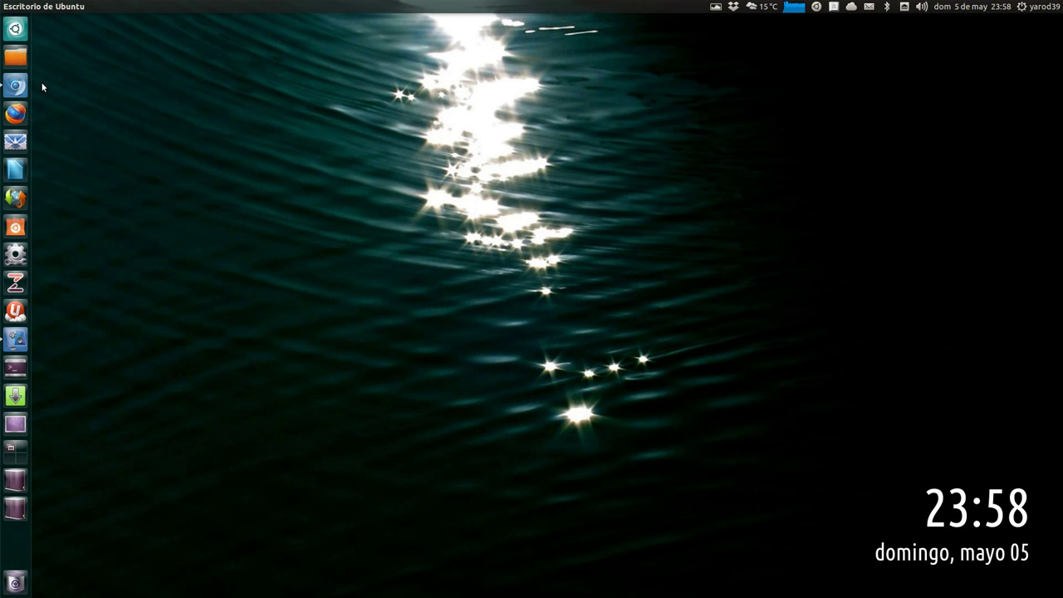
Step: Show the Chromium article on the Ubuntu Touch Clock app, and minimize the browser
click(16, 86)
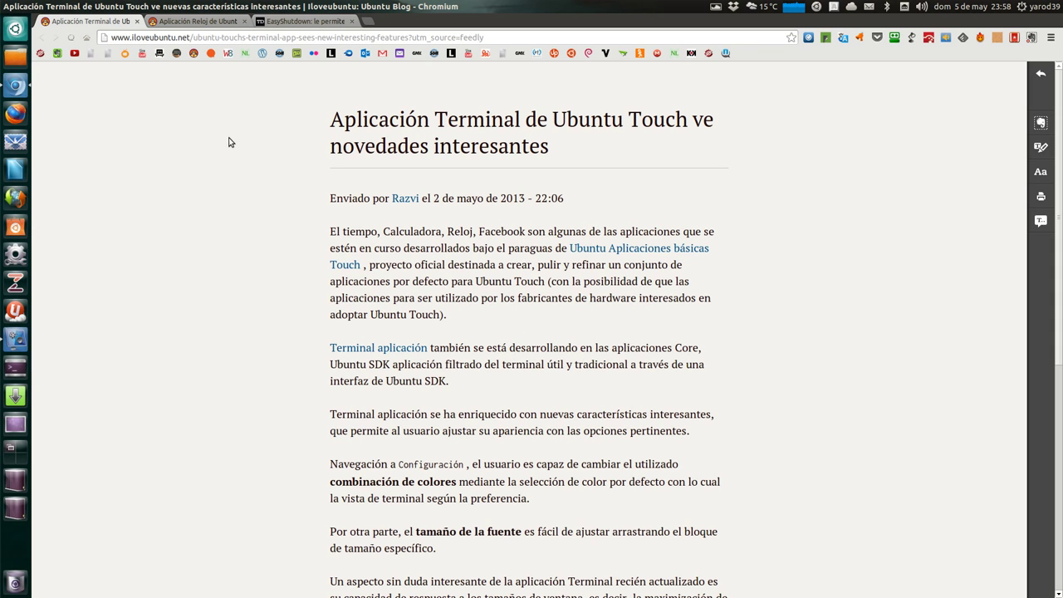
click(197, 24)
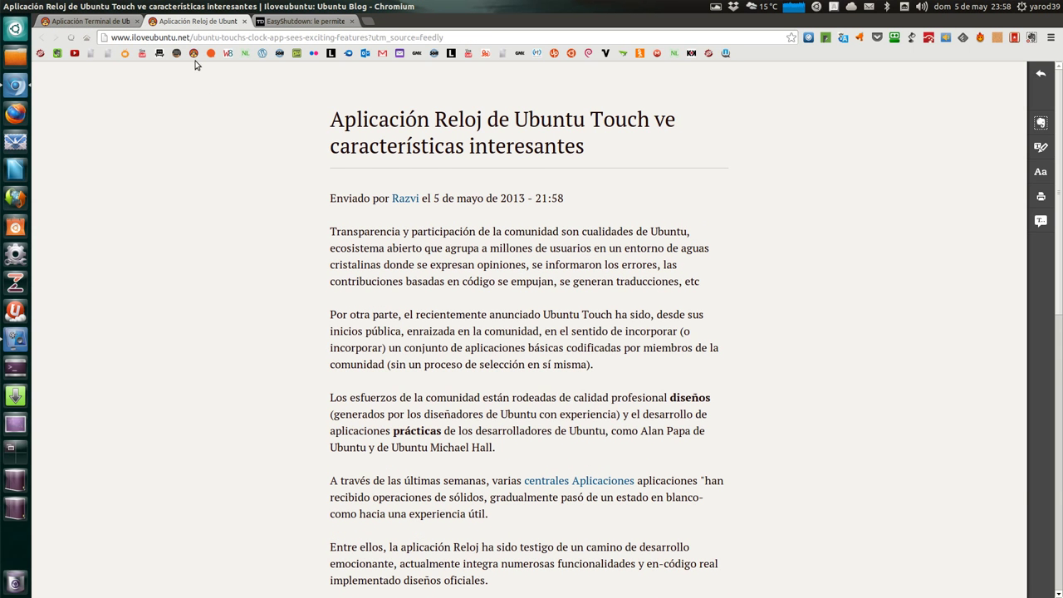
click(17, 7)
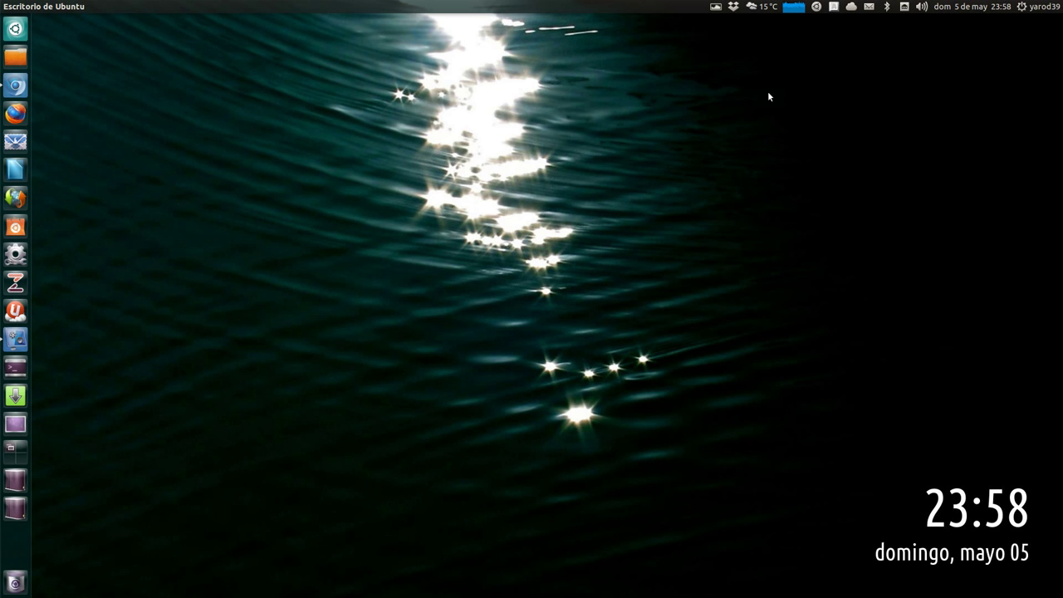
Step: Launch the Clock application from the Otras category of installed applications
click(816, 8)
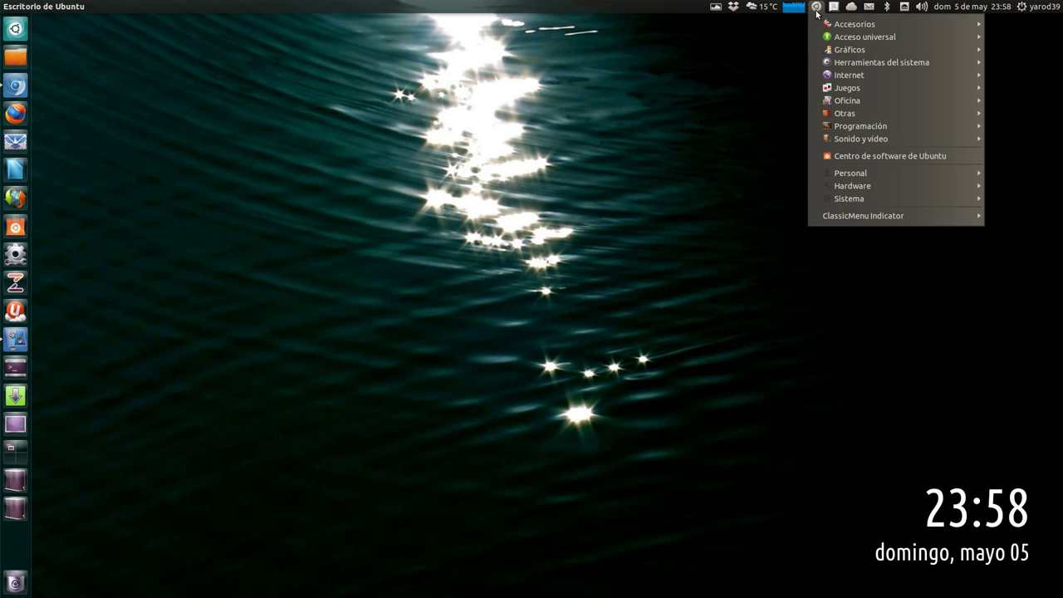
mouse_move(832, 115)
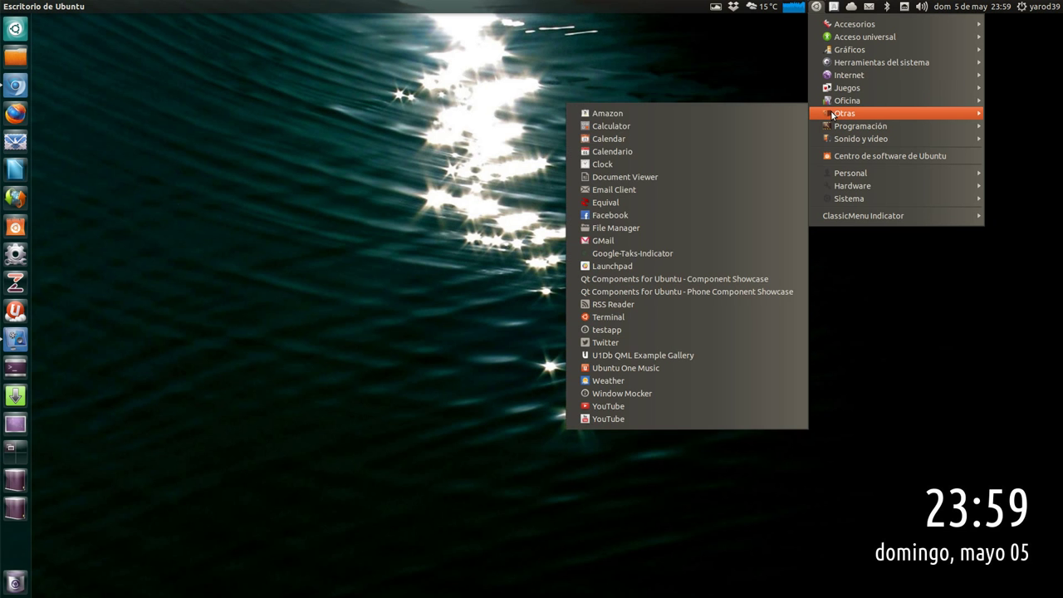
click(688, 164)
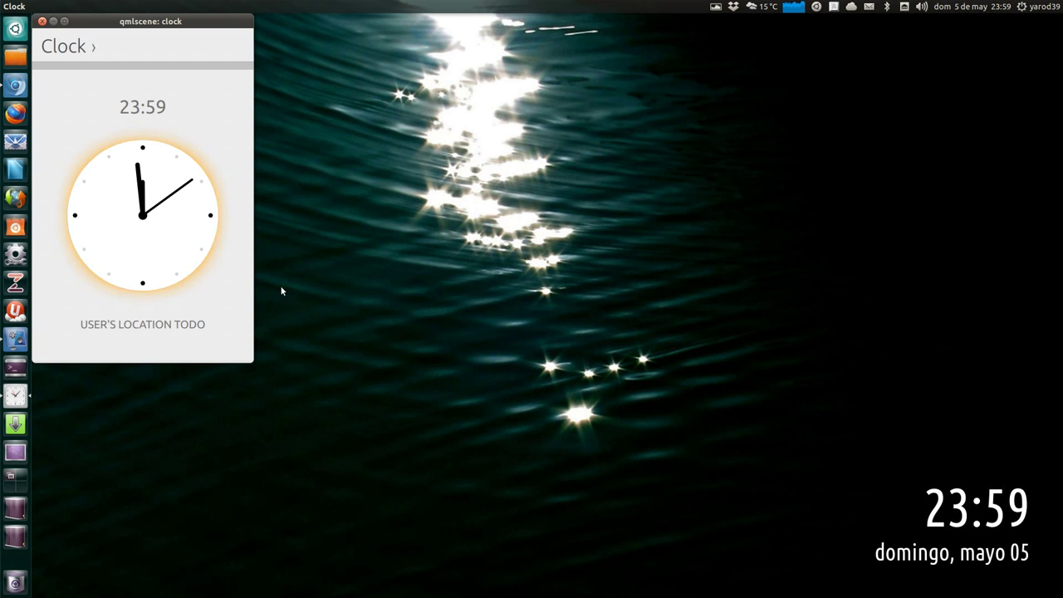
Step: Flip the clock face to view the sunrise and sunset times, and return it to the analog clock
click(189, 264)
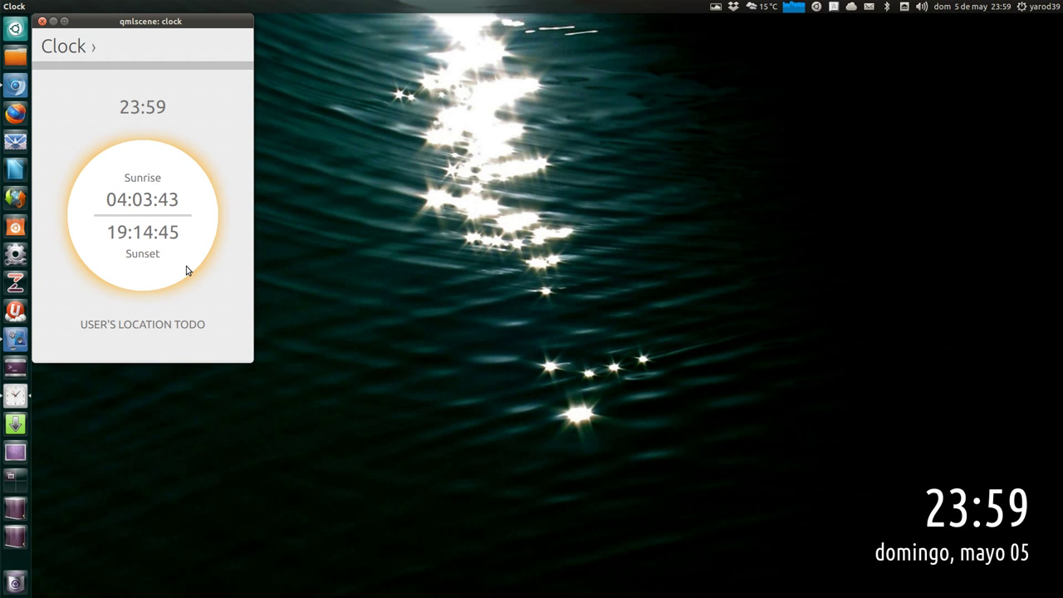
click(186, 266)
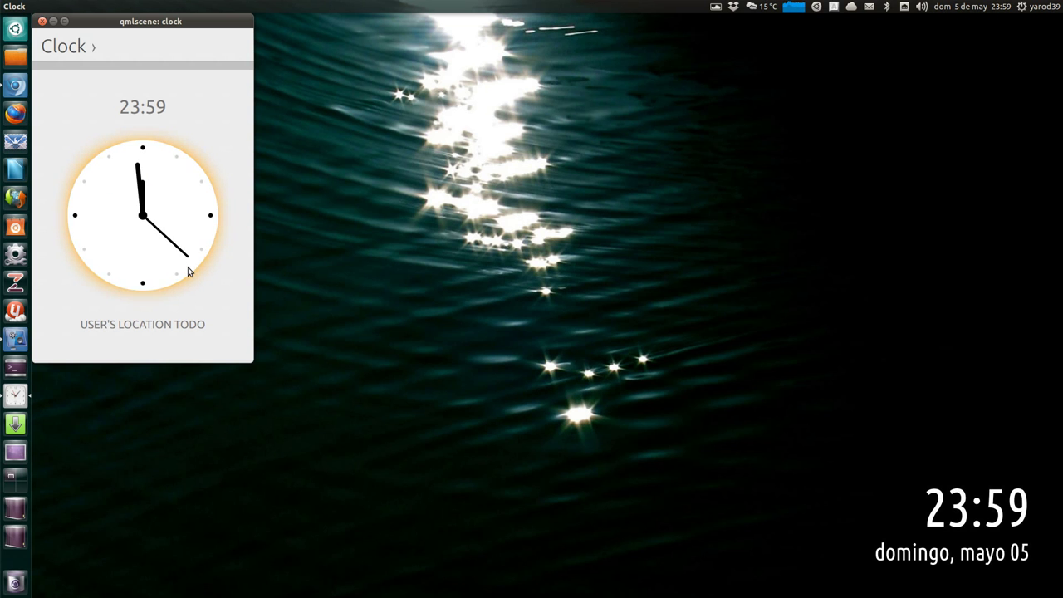
click(186, 268)
click(187, 268)
Step: Switch from the Clock page to the Alarm page
click(126, 48)
click(124, 48)
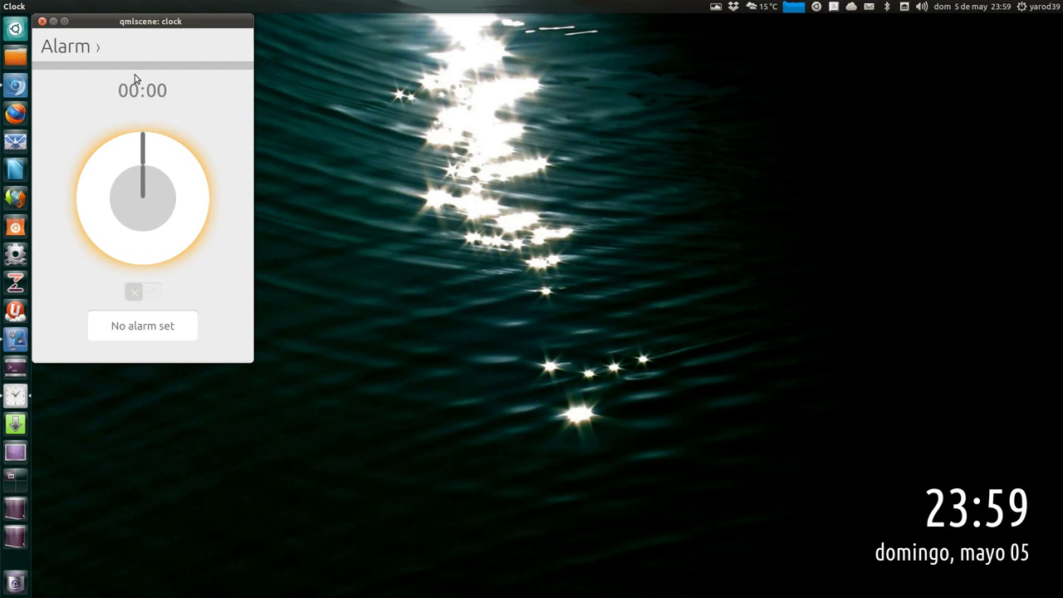
drag(140, 143, 166, 161)
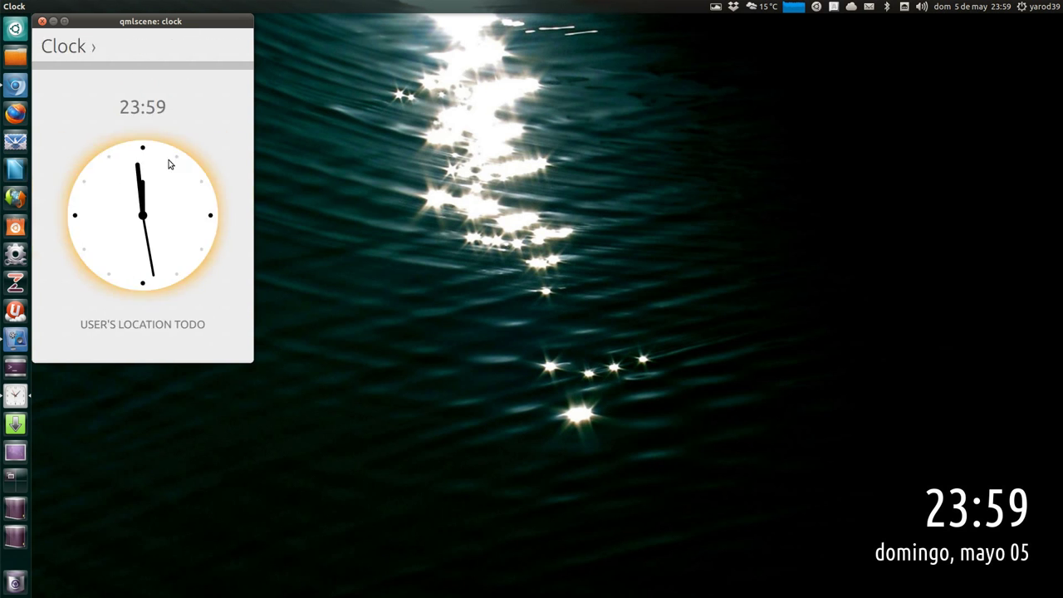
drag(230, 166, 36, 114)
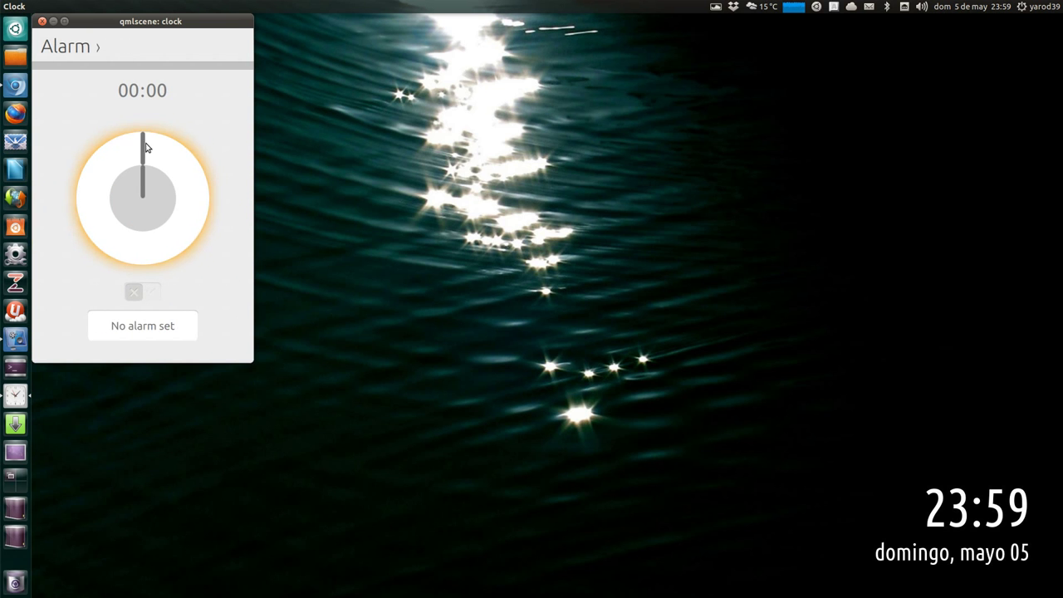
Step: Try to move the hands on the alarm dial, and open the list of saved alarms
mouse_move(142, 147)
mouse_down()
mouse_move(200, 158)
mouse_move(142, 149)
mouse_up()
drag(150, 182, 164, 190)
drag(147, 154, 161, 166)
click(152, 327)
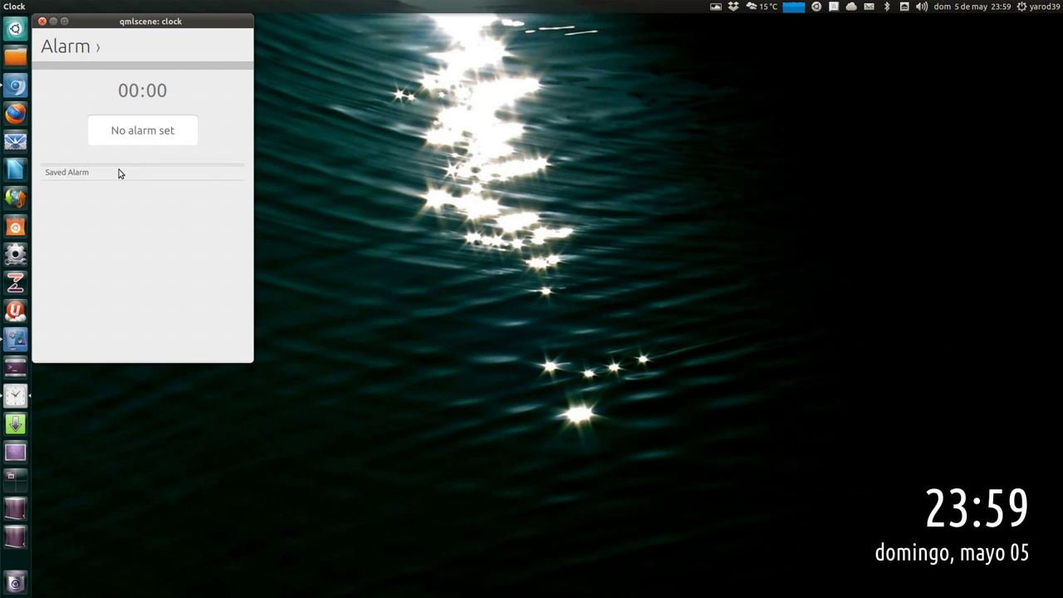
click(91, 51)
drag(66, 46, 204, 62)
click(148, 44)
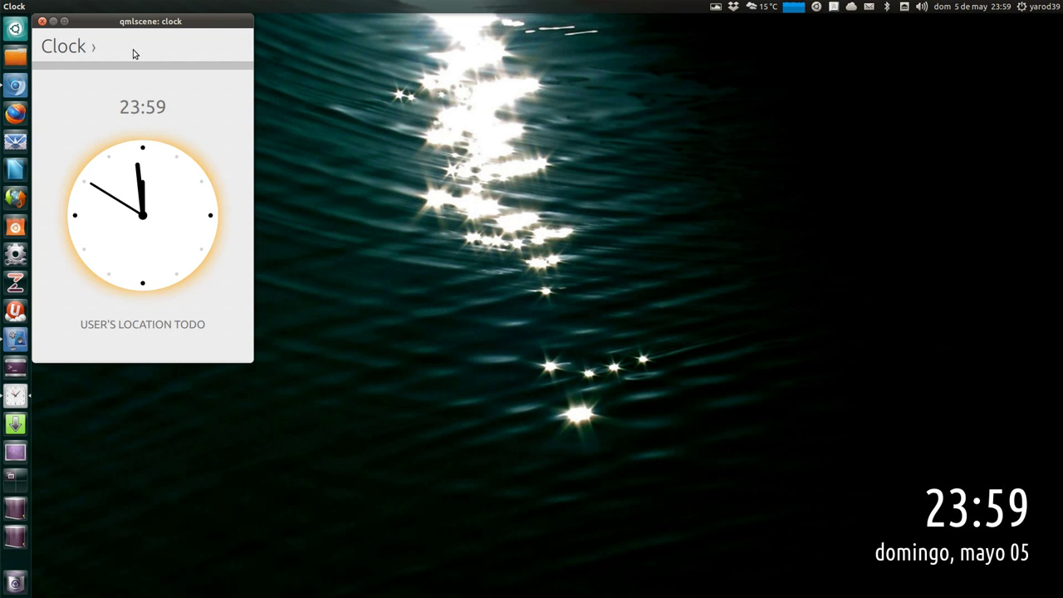
click(129, 48)
click(125, 48)
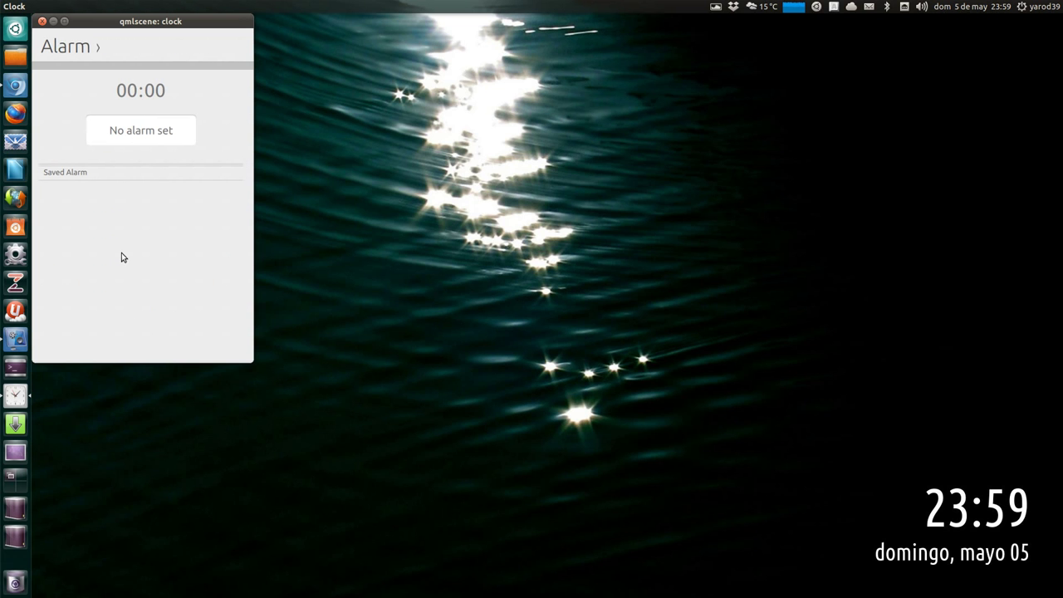
drag(122, 253, 156, 141)
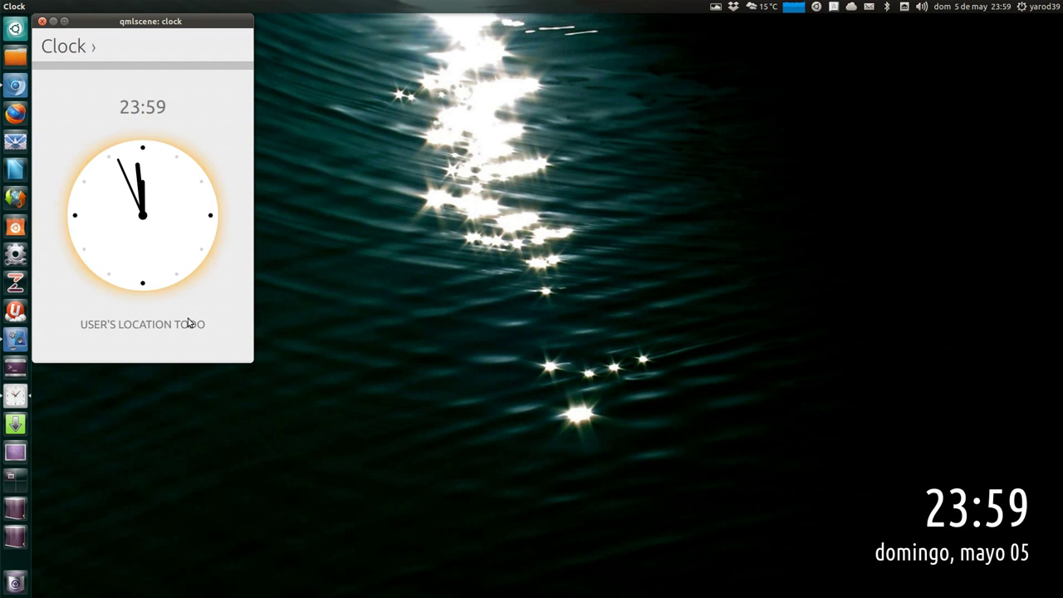
Step: Add a new alarm on the Alarm page and set its time to 04:09 on the dial
drag(190, 322, 138, 335)
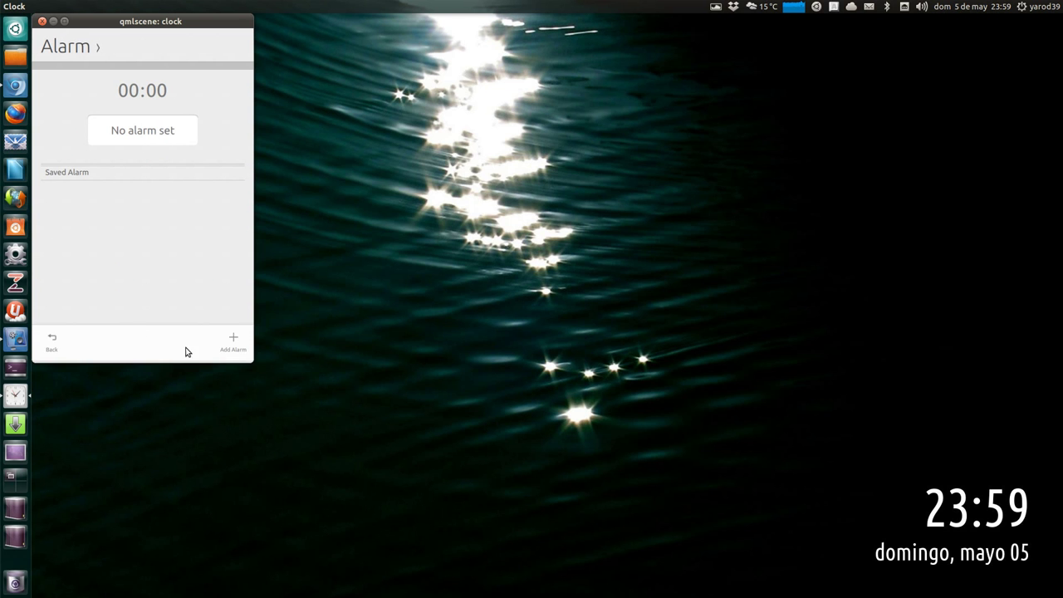
click(234, 346)
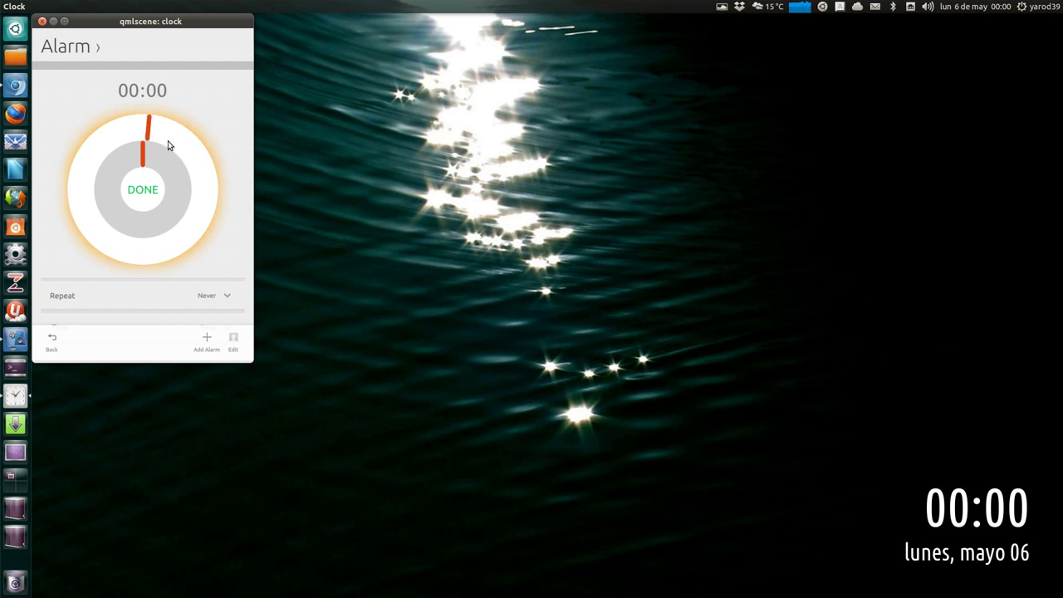
drag(168, 145, 167, 233)
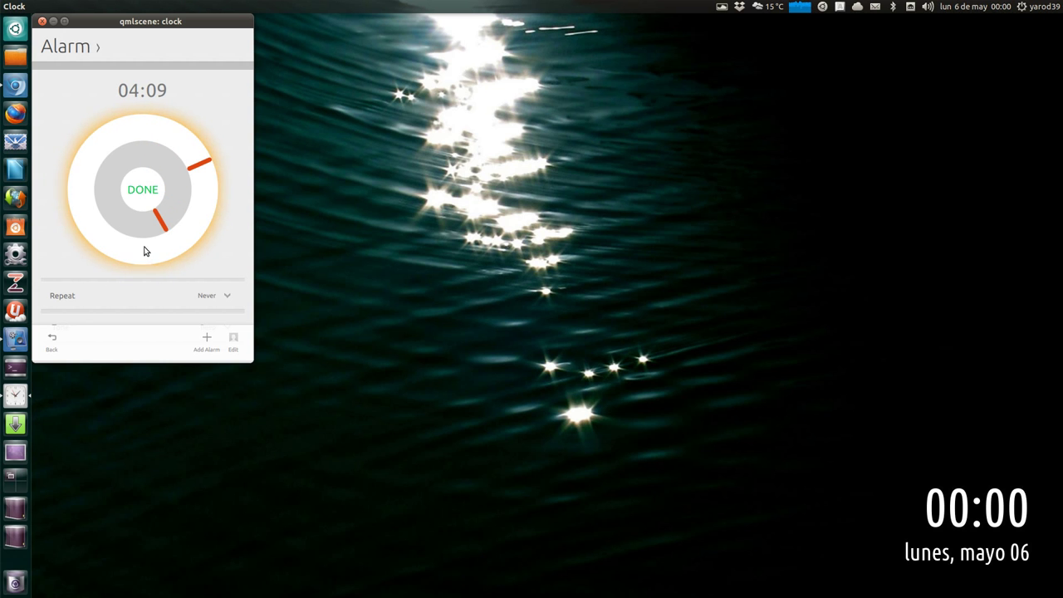
Step: Set the new alarm's tone to Beep2 and switch its Vibrate option
drag(135, 285, 148, 173)
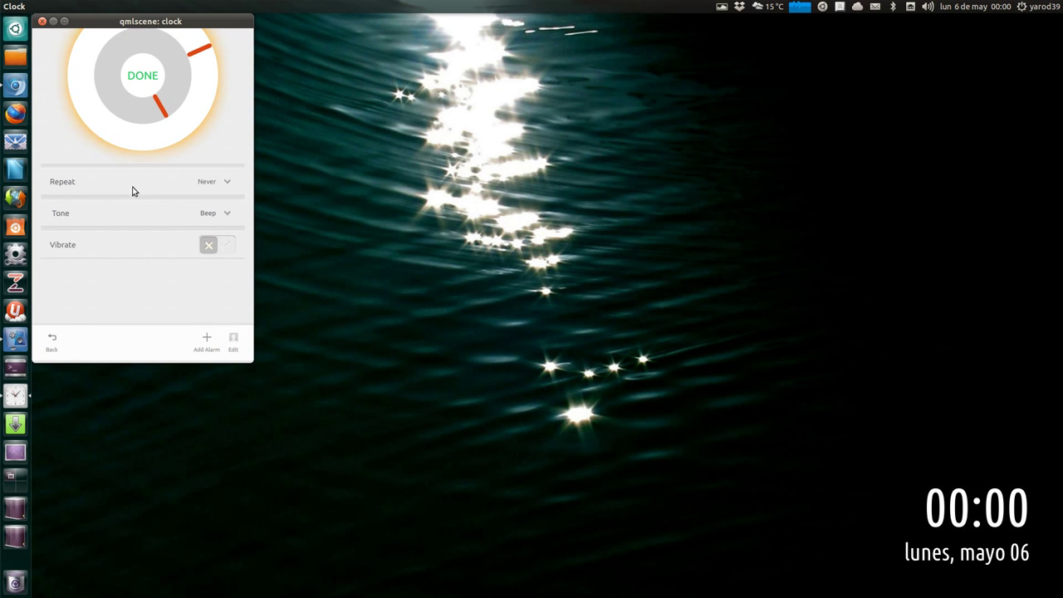
click(131, 216)
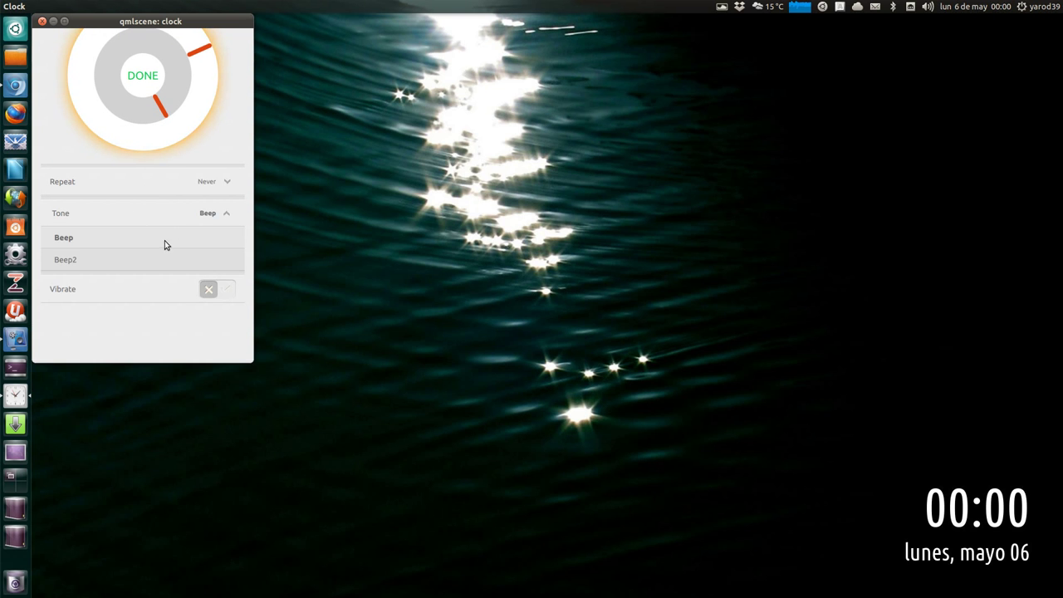
click(157, 257)
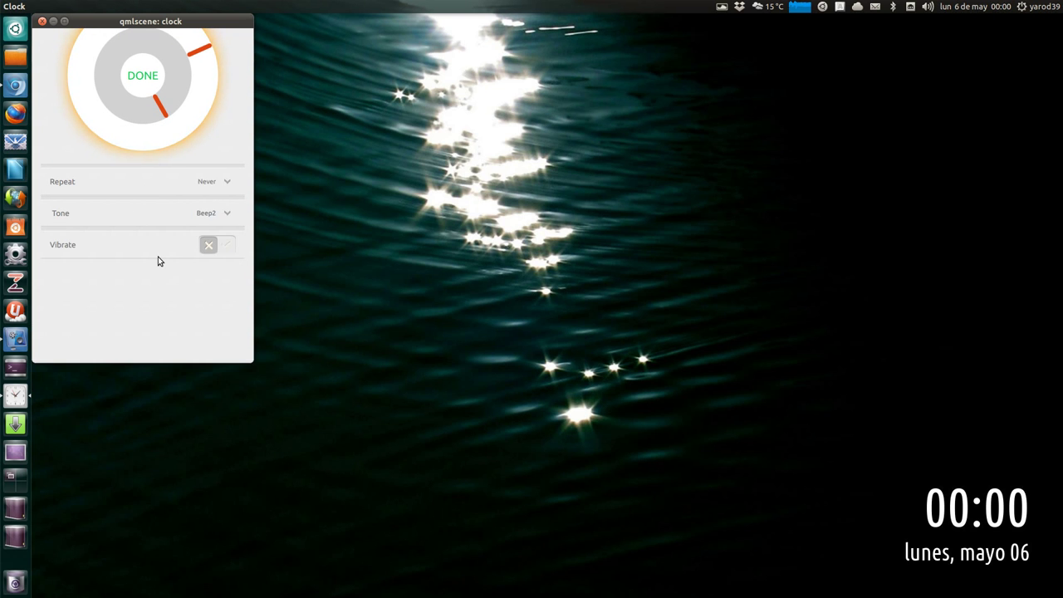
click(226, 249)
drag(135, 204, 135, 342)
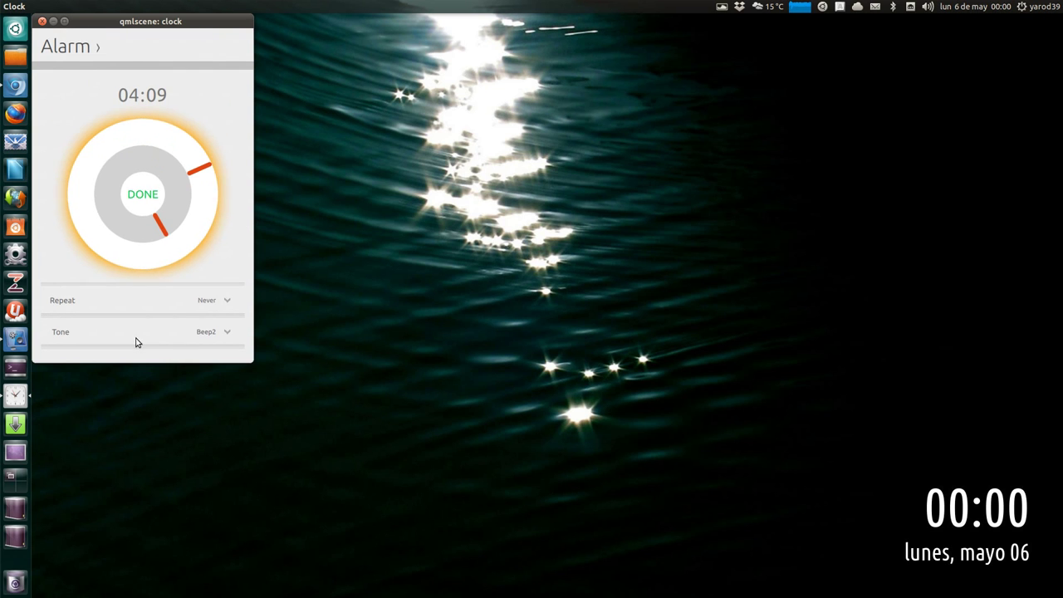
Step: Set a countdown of about 4 seconds on the Timer page and run it
click(112, 48)
click(117, 50)
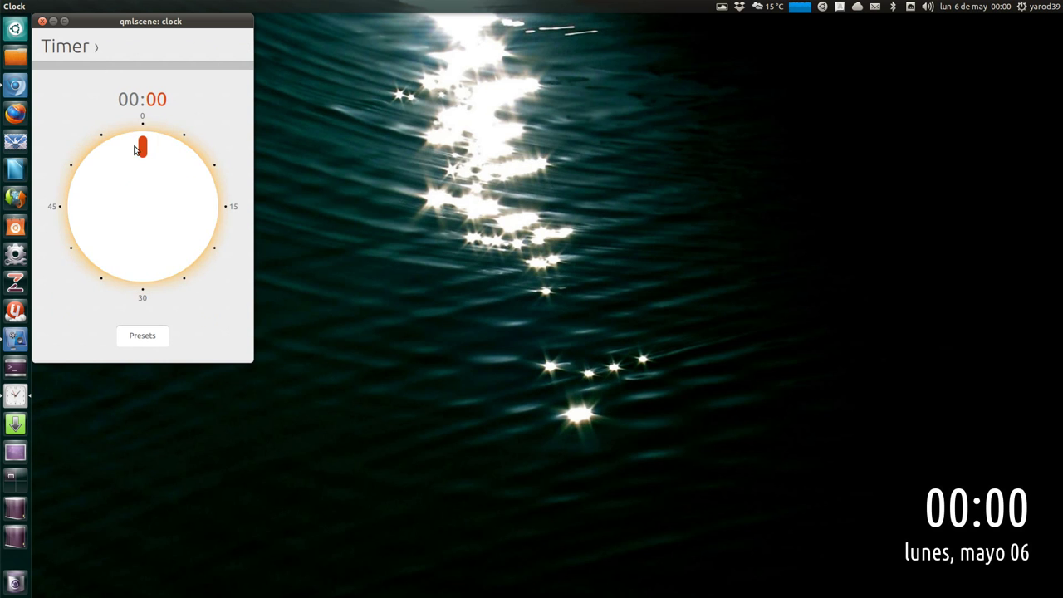
drag(142, 147, 168, 185)
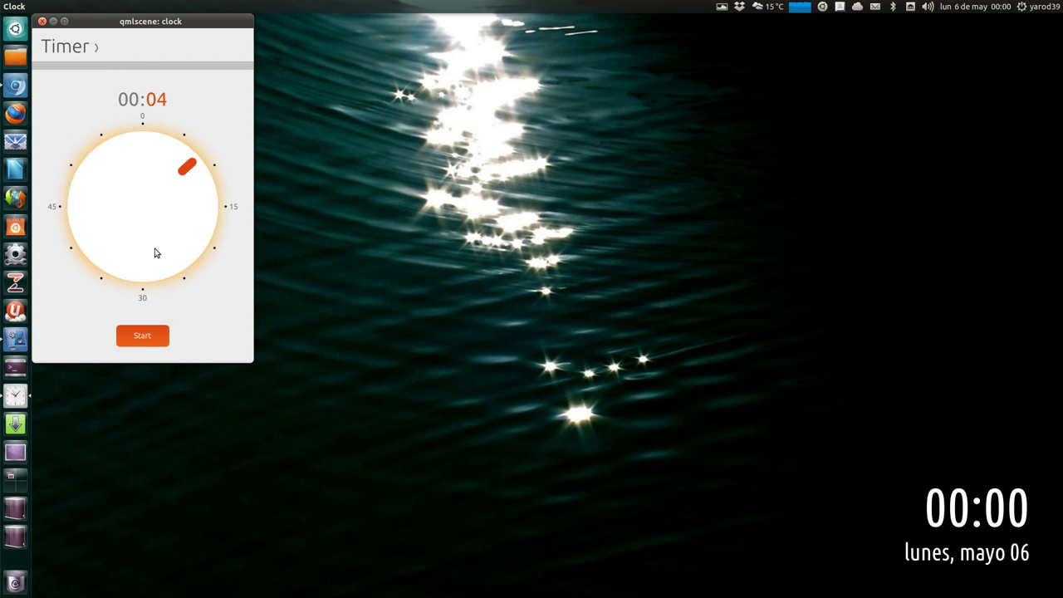
click(142, 339)
click(143, 337)
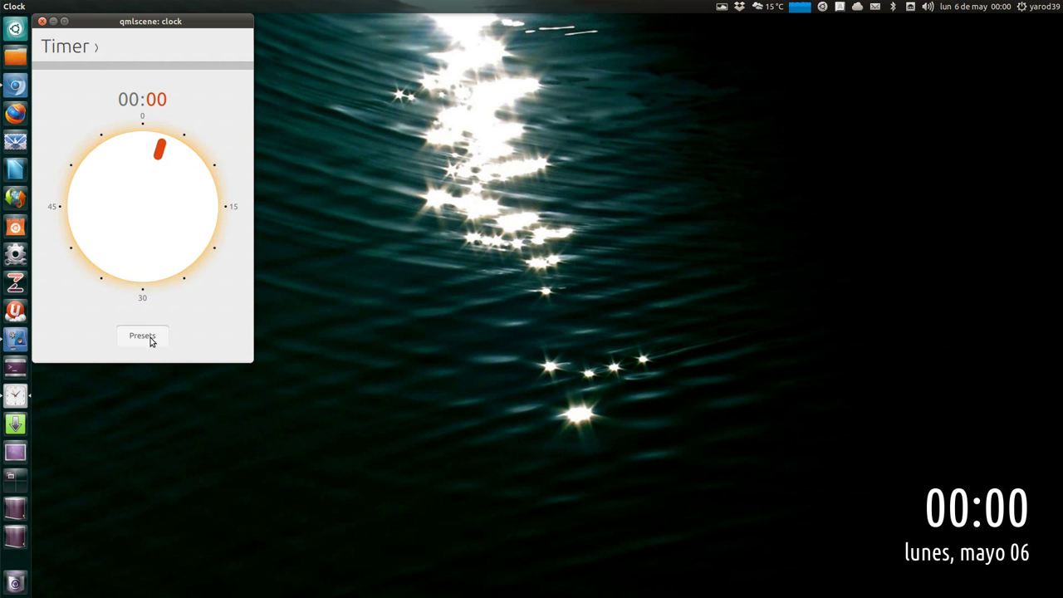
Step: Run and stop the stopwatch on the Stopwatch page, and reset it to zero
click(109, 48)
click(120, 47)
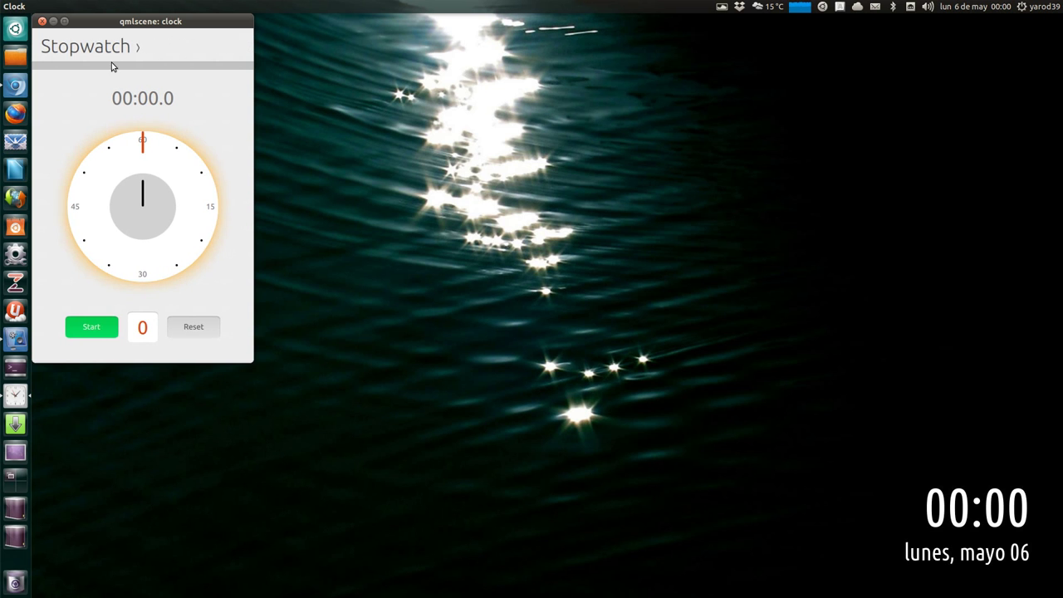
click(87, 331)
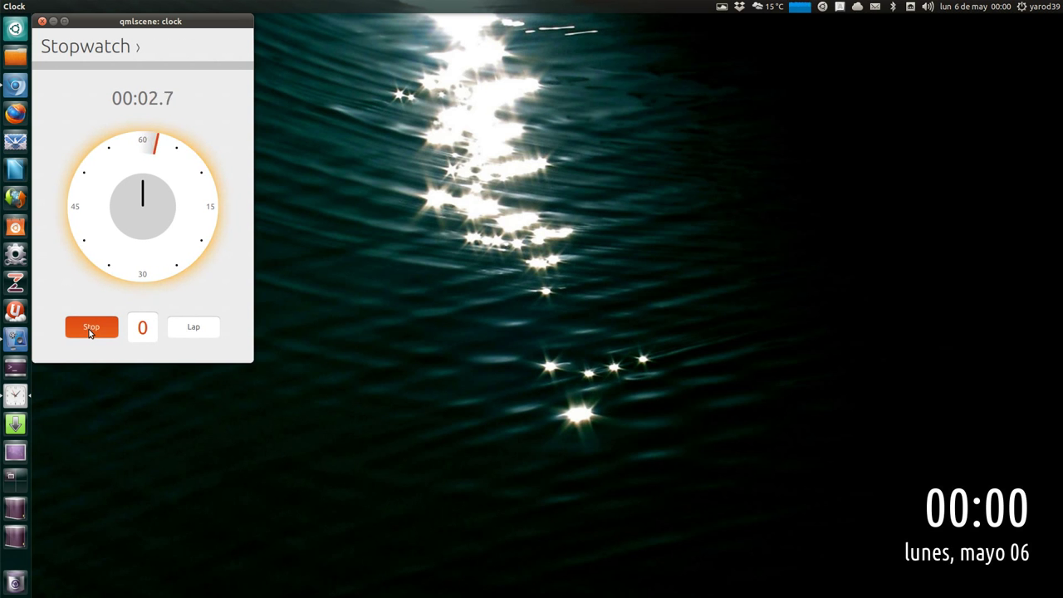
click(90, 331)
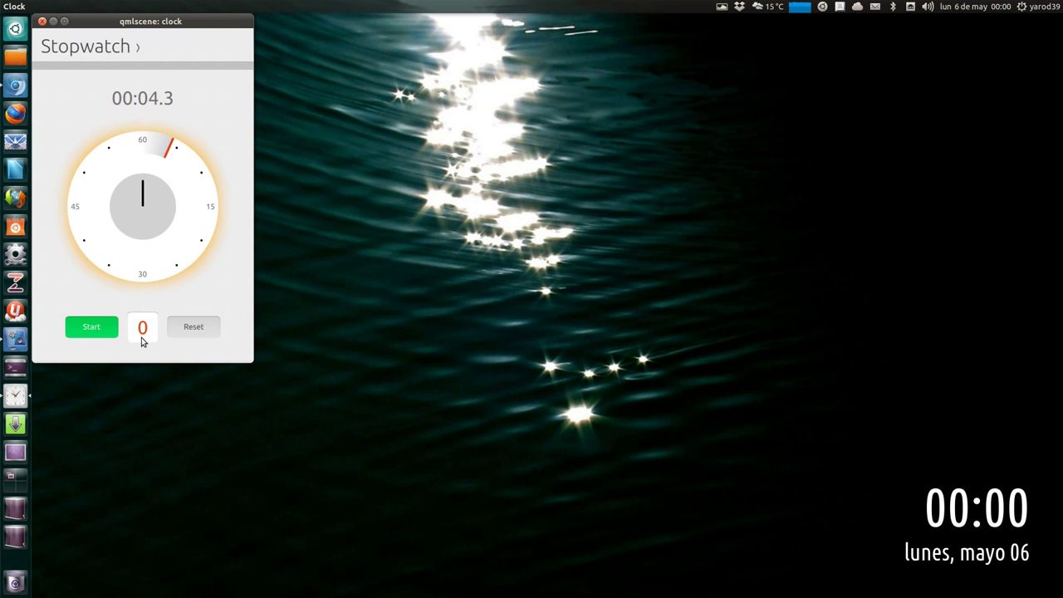
click(193, 328)
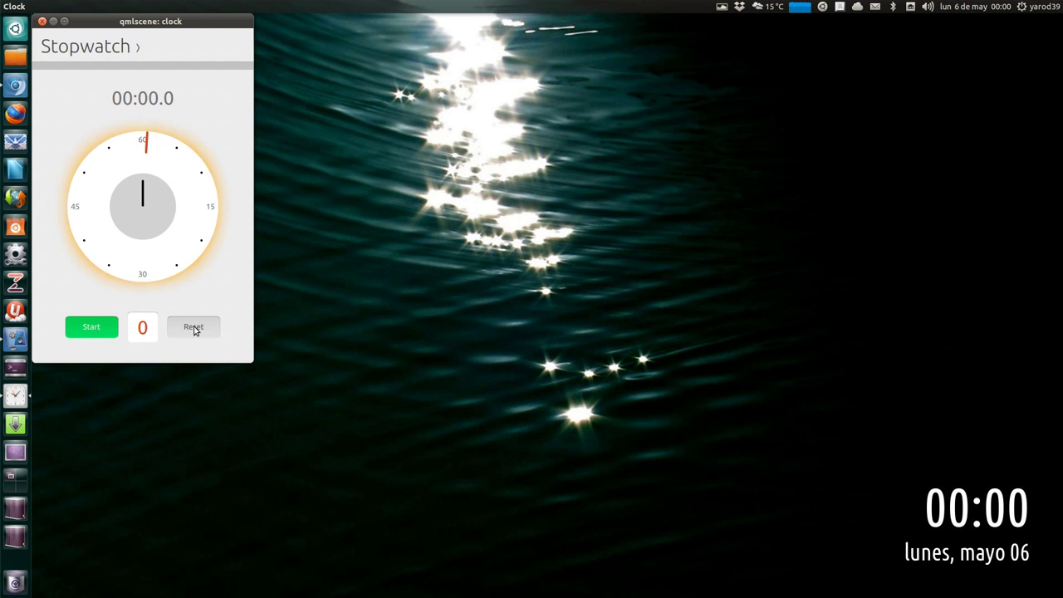
Step: Return to the Clock page, flip the clock face and back, and close the Clock application
click(92, 53)
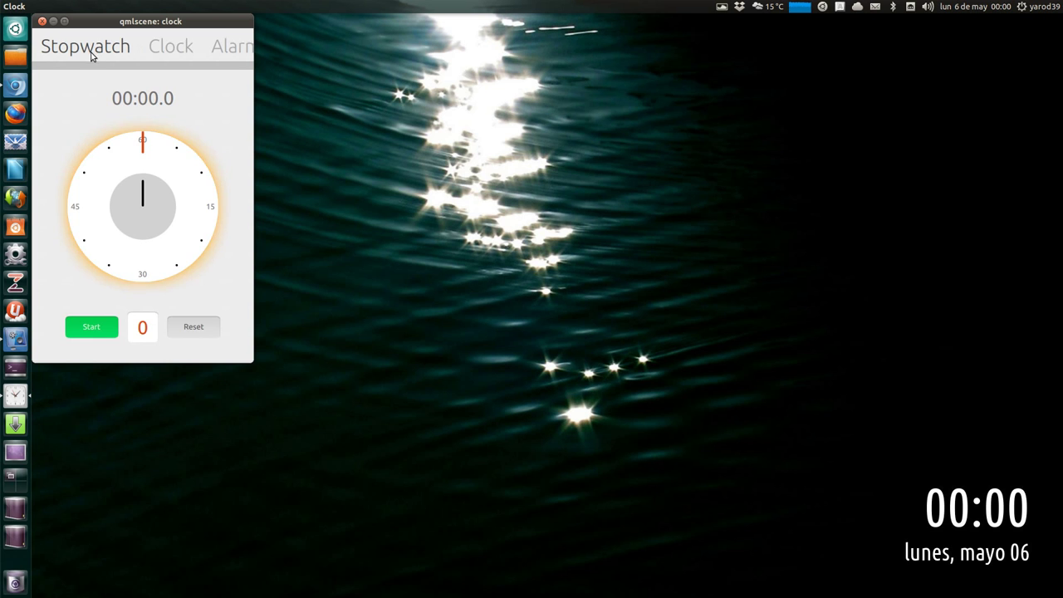
click(158, 53)
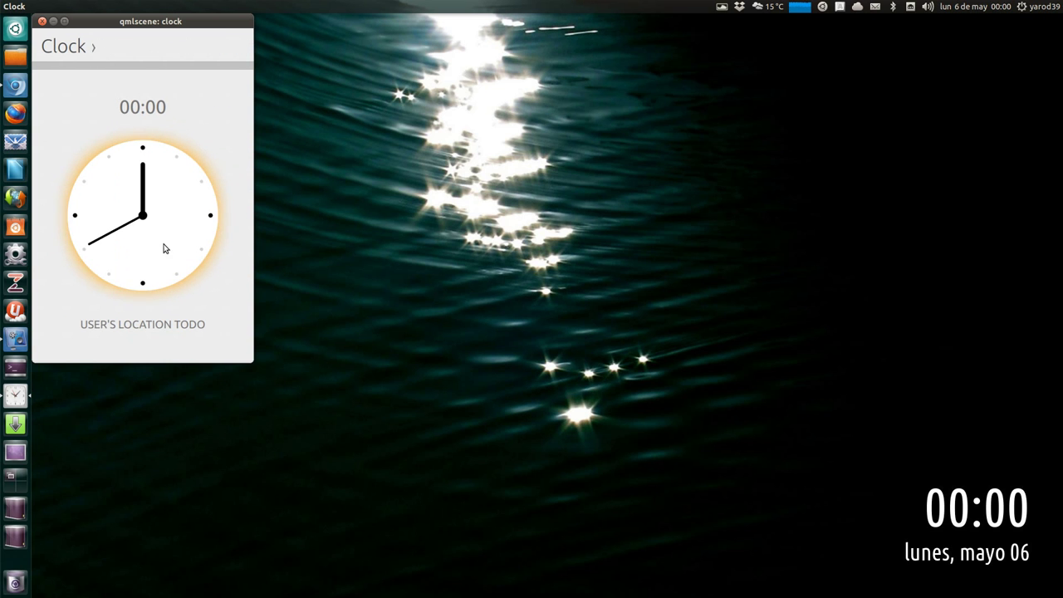
click(157, 270)
click(157, 270)
click(41, 23)
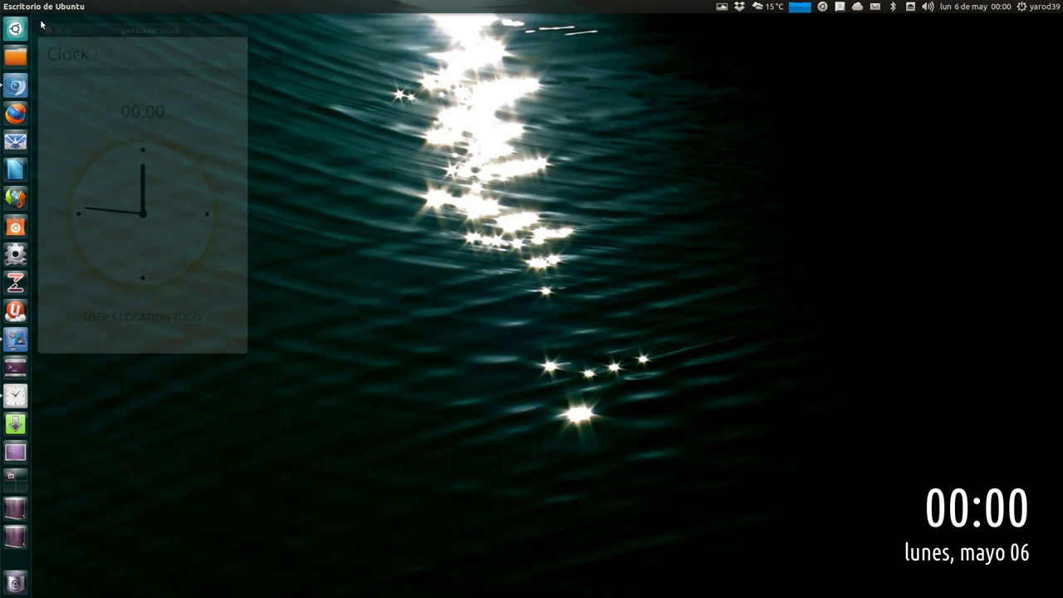
Step: Launch the Ubuntu Touch Terminal application from the Otras category of installed applications
click(822, 7)
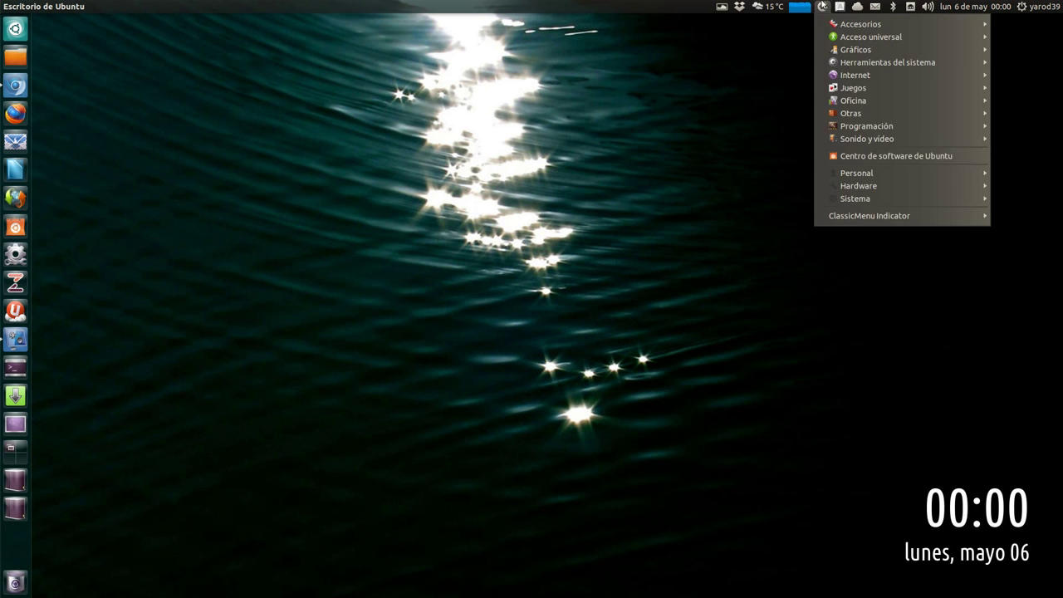
mouse_move(850, 114)
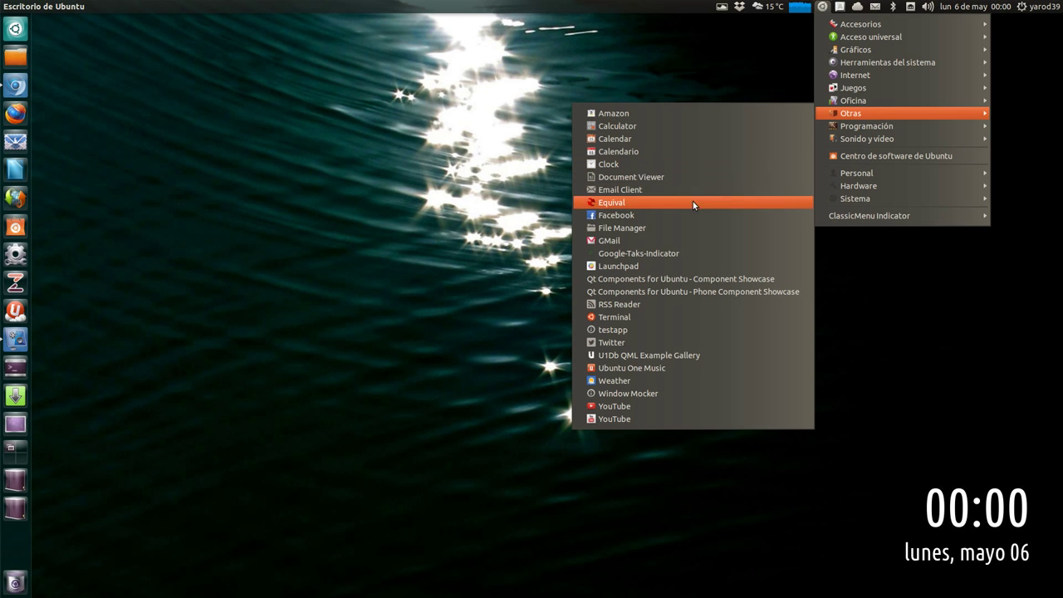
click(669, 314)
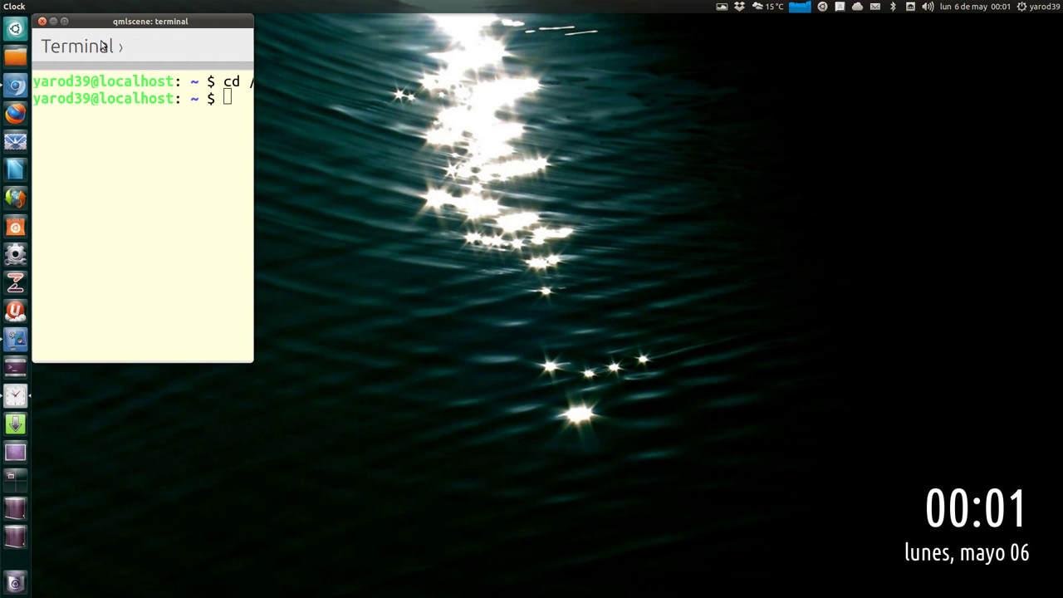
Step: Try the Linux and BlackOnRandomLight color schemes in the Terminal settings, and return to the Terminal page
click(148, 46)
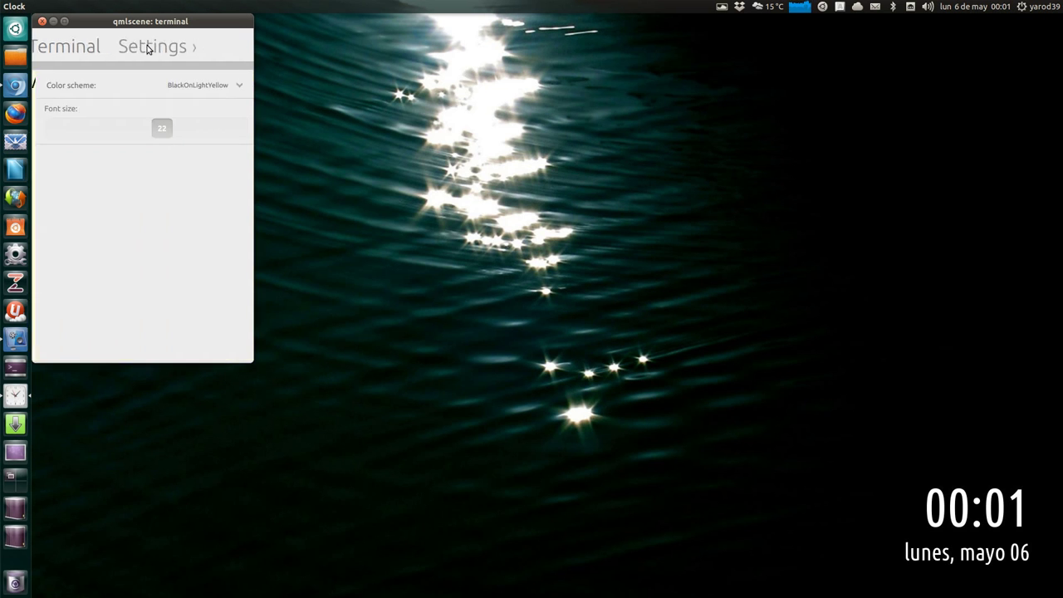
click(89, 86)
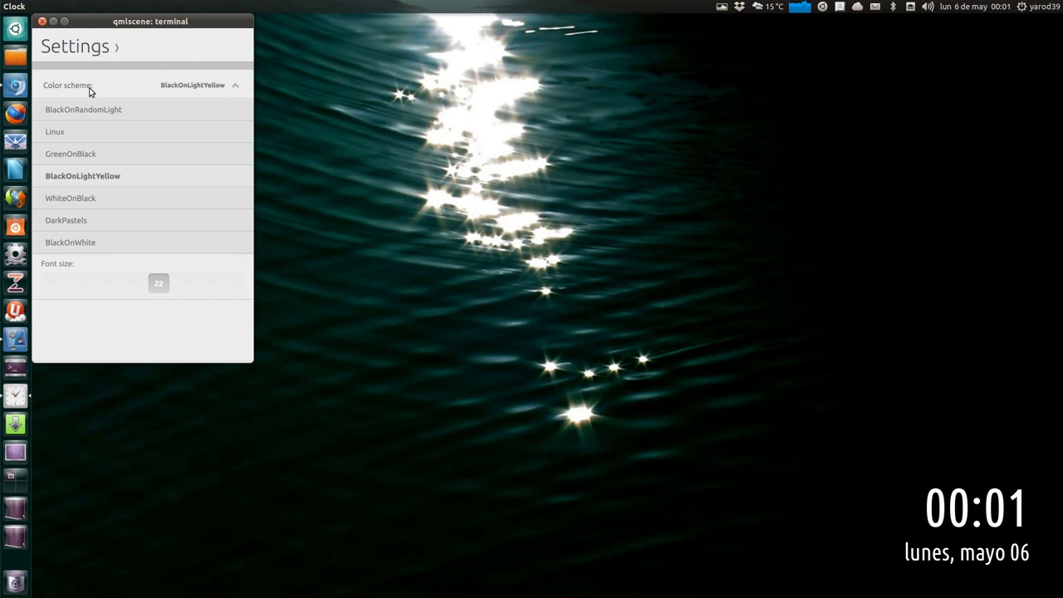
click(89, 126)
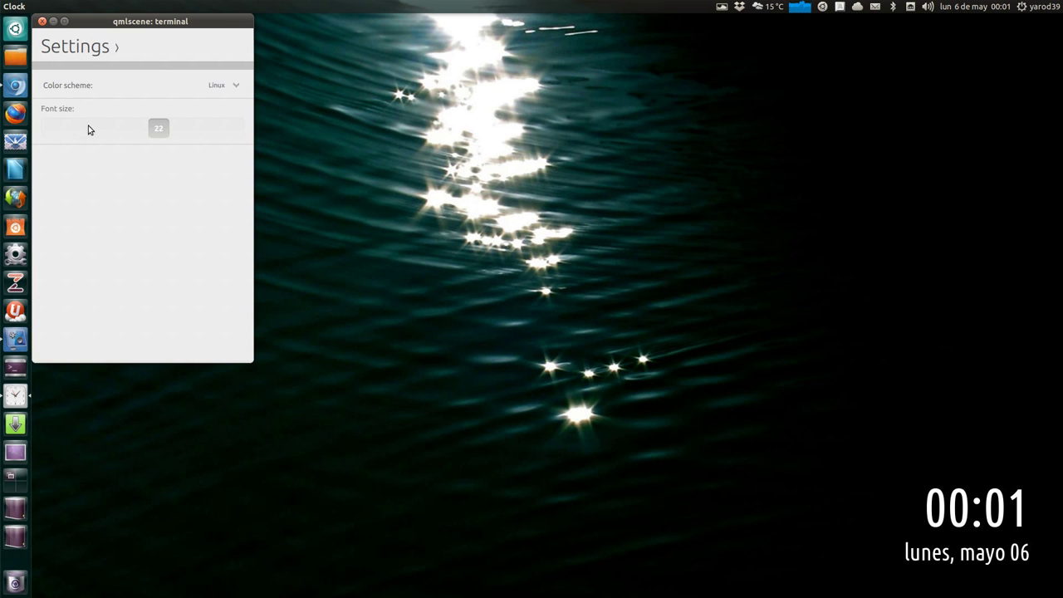
click(231, 84)
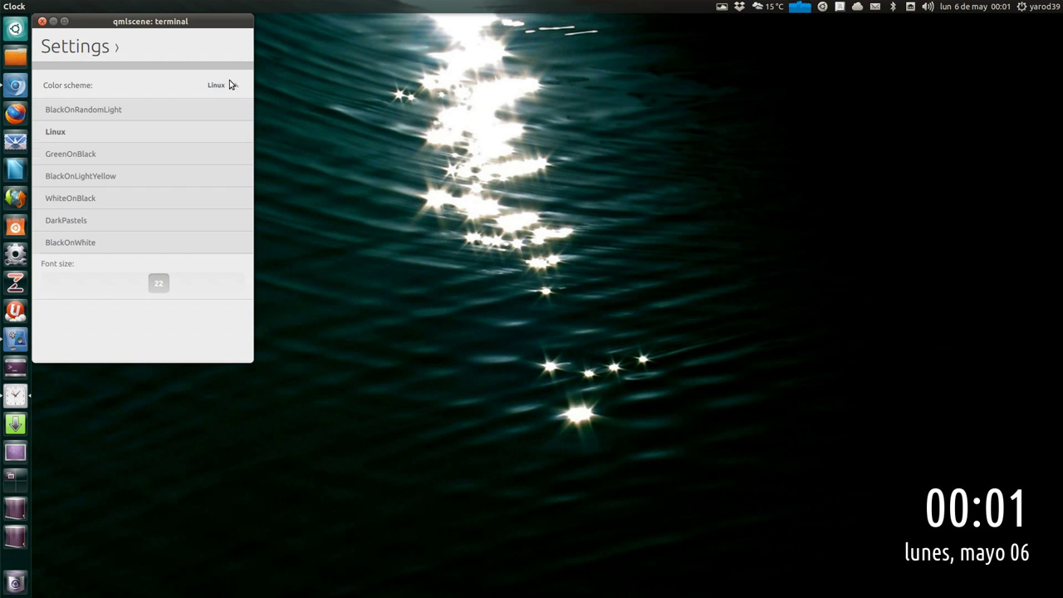
click(158, 114)
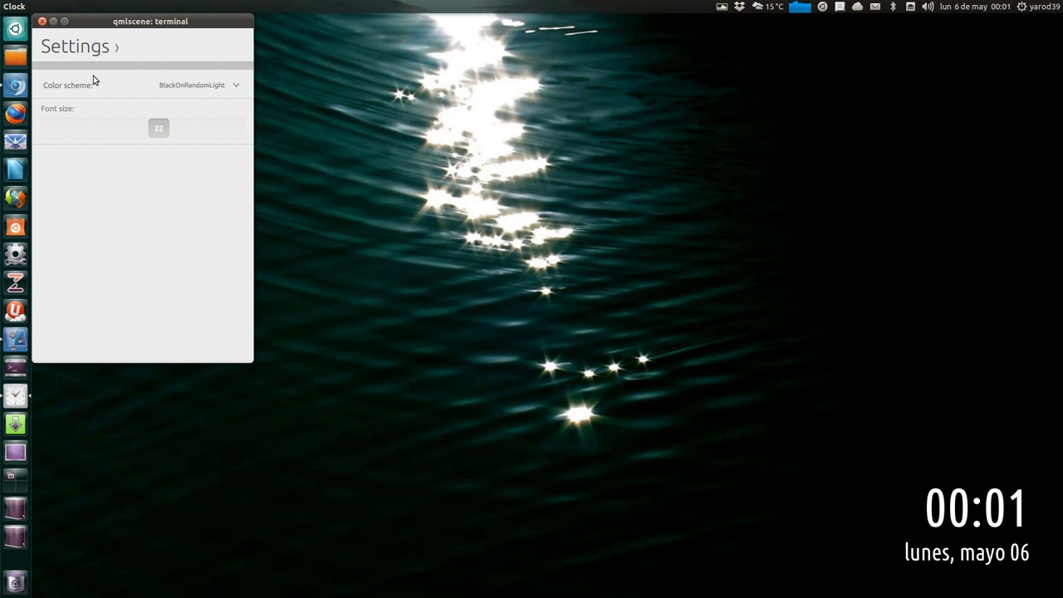
click(78, 49)
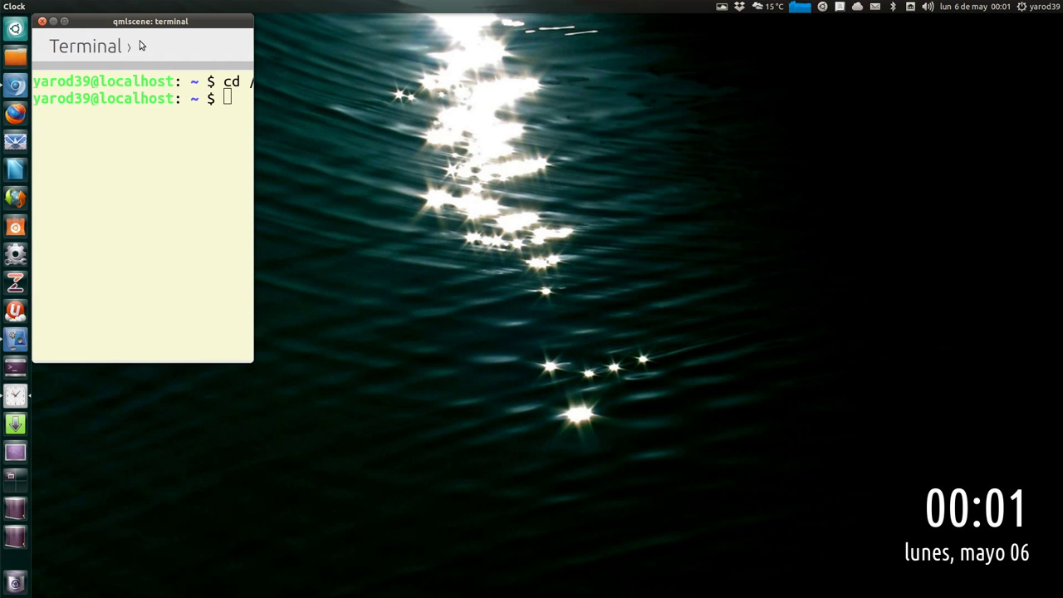
Step: Set the color scheme to Linux on the Settings page and return to the Terminal page
click(141, 45)
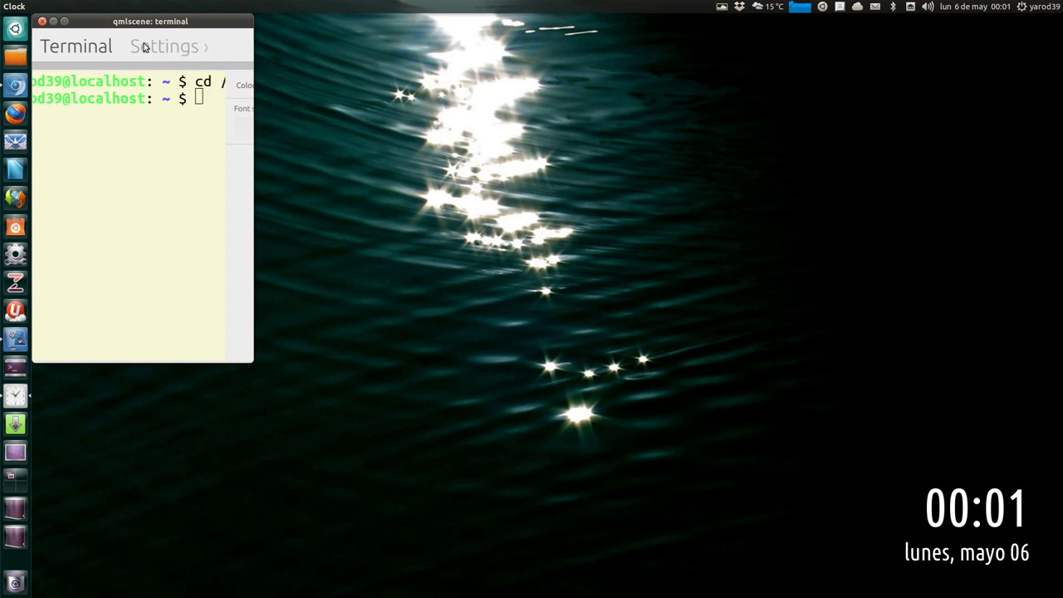
click(190, 86)
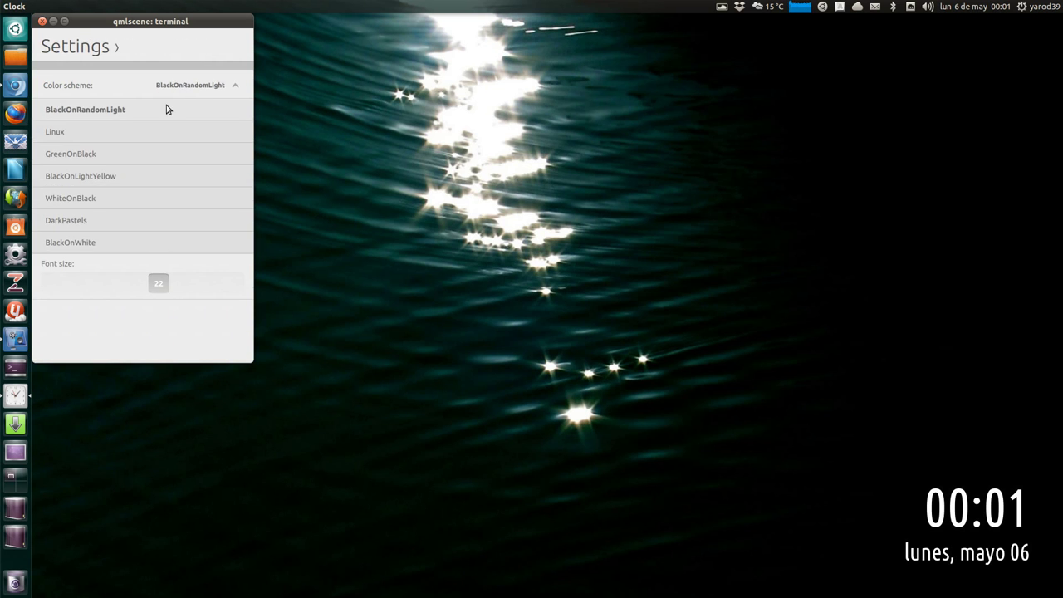
click(122, 133)
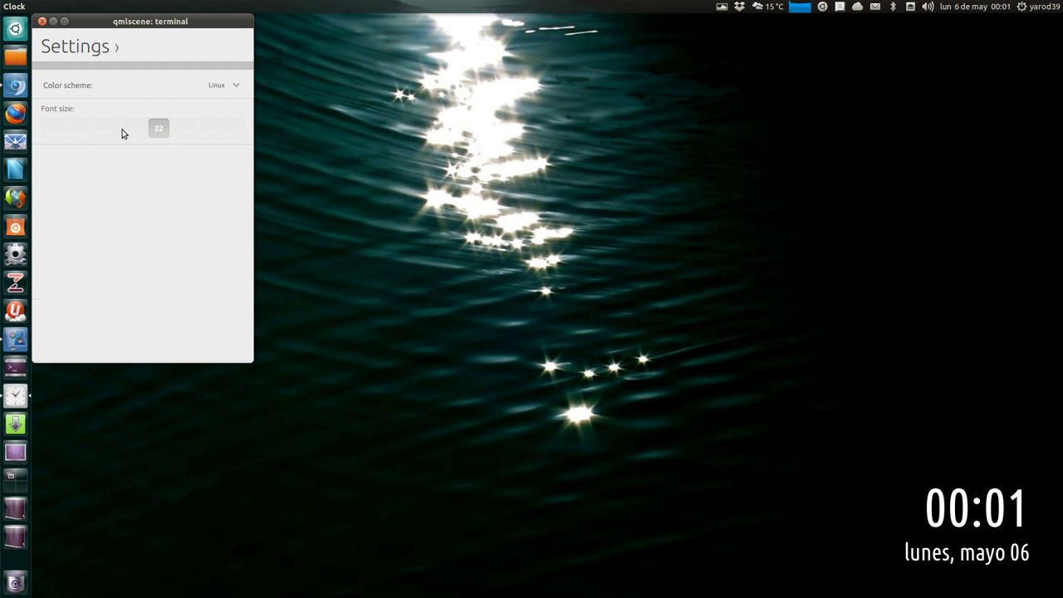
click(88, 51)
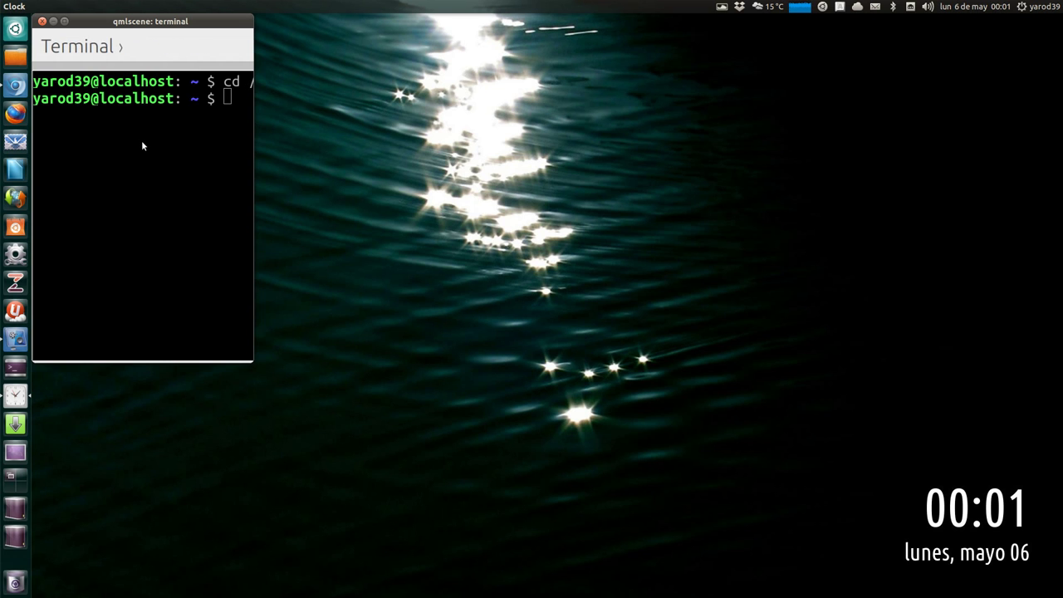
Step: Examine the terminal contents by moving through them horizontally and vertically
drag(179, 151, 94, 155)
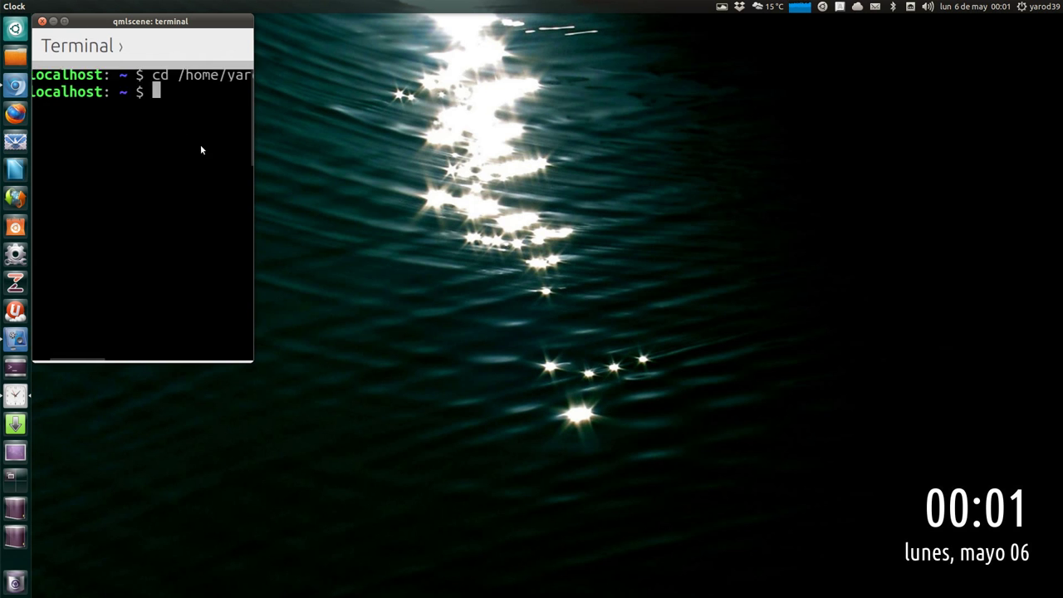
drag(200, 145, 169, 52)
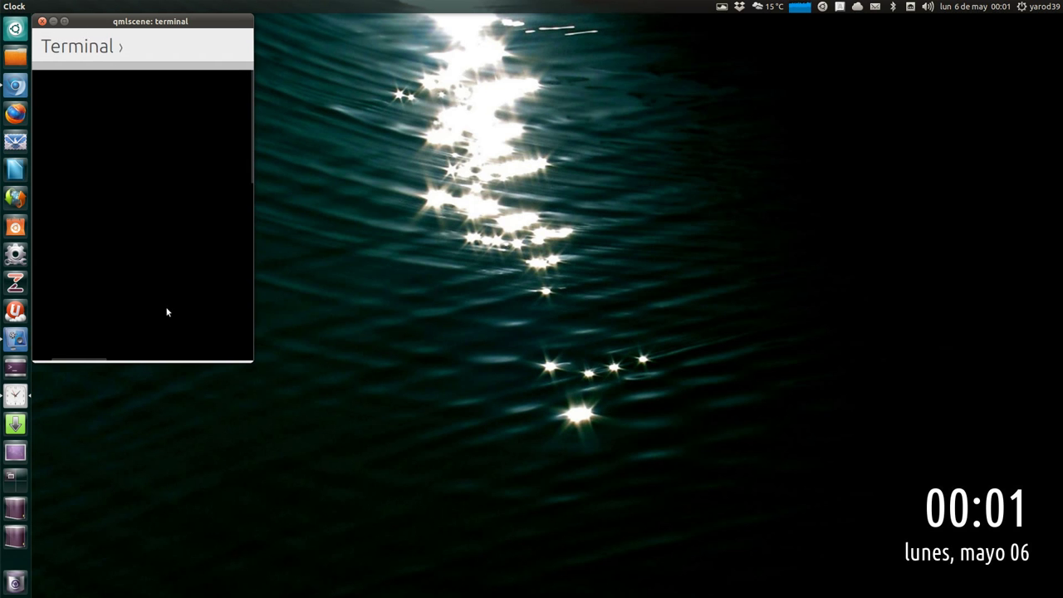
drag(167, 311, 165, 85)
drag(157, 261, 147, 76)
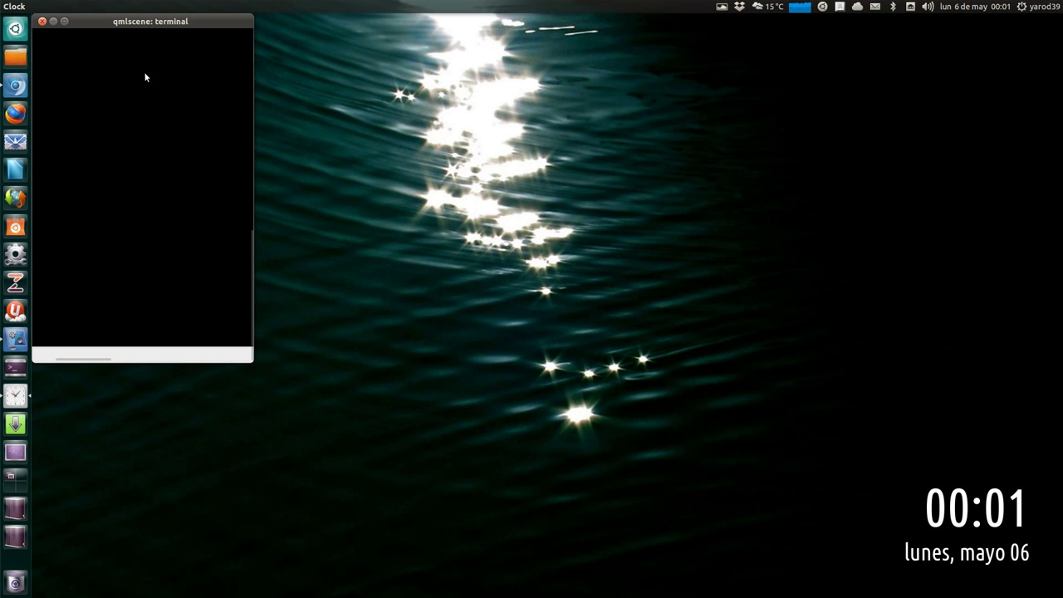
drag(164, 358, 126, 225)
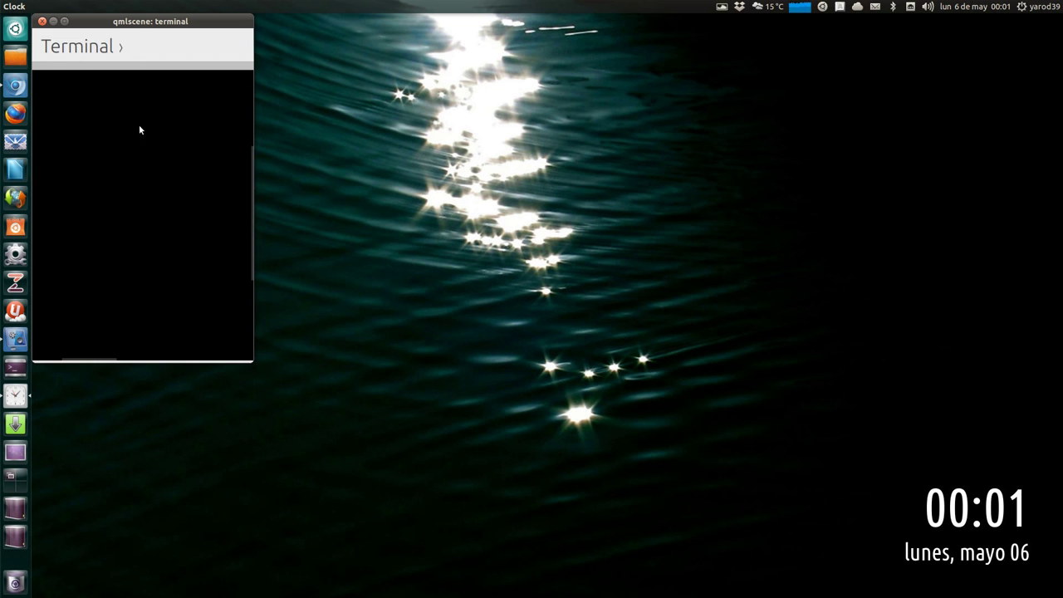
Step: Set the terminal's font size to 18 on the Settings page, and bring the command prompt back into view on the Terminal page
click(137, 50)
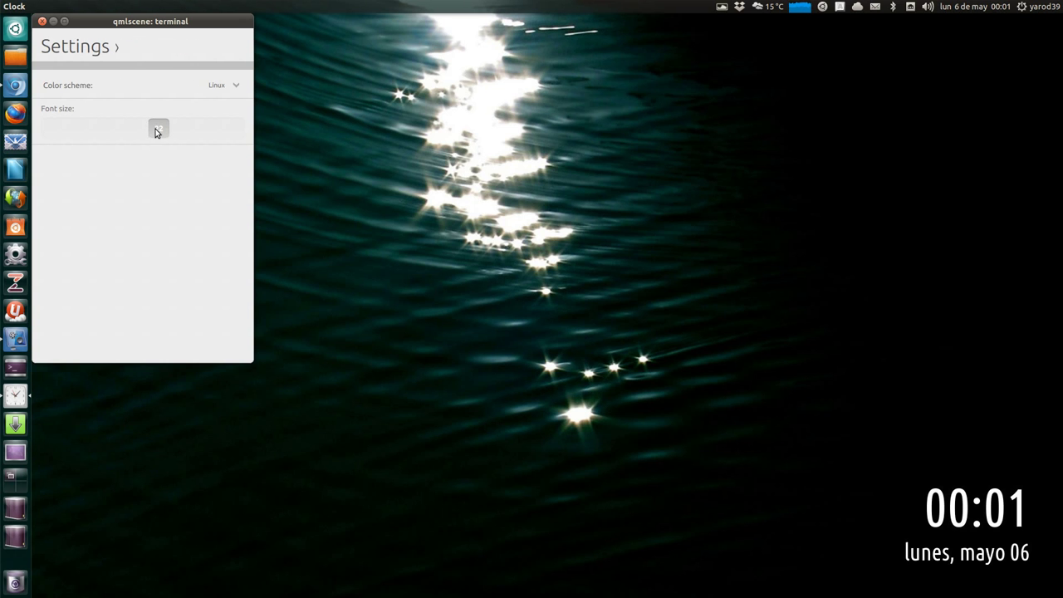
drag(161, 127, 83, 130)
click(79, 46)
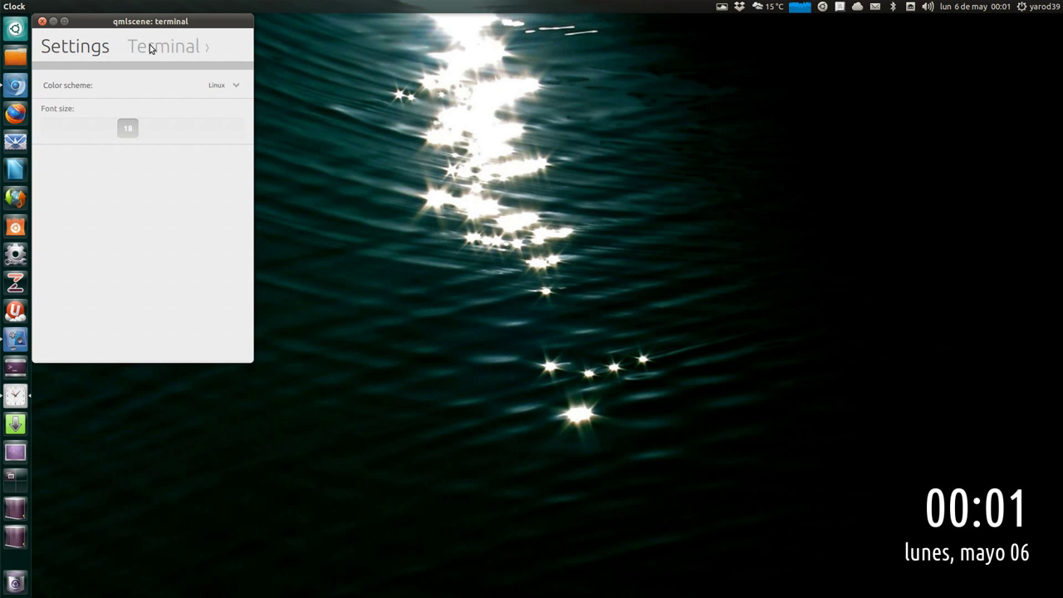
click(150, 48)
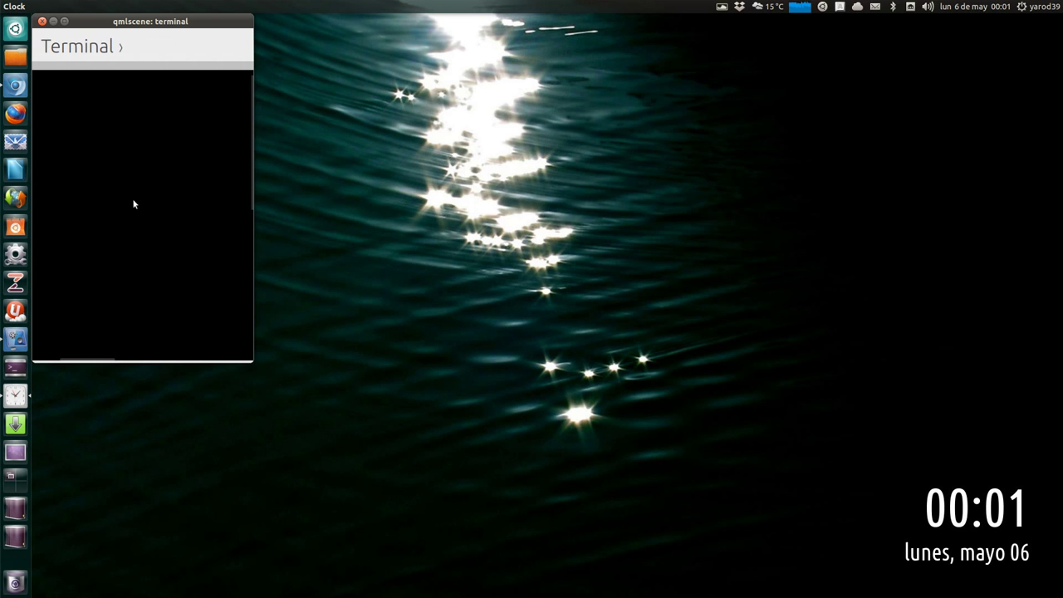
drag(108, 176, 227, 167)
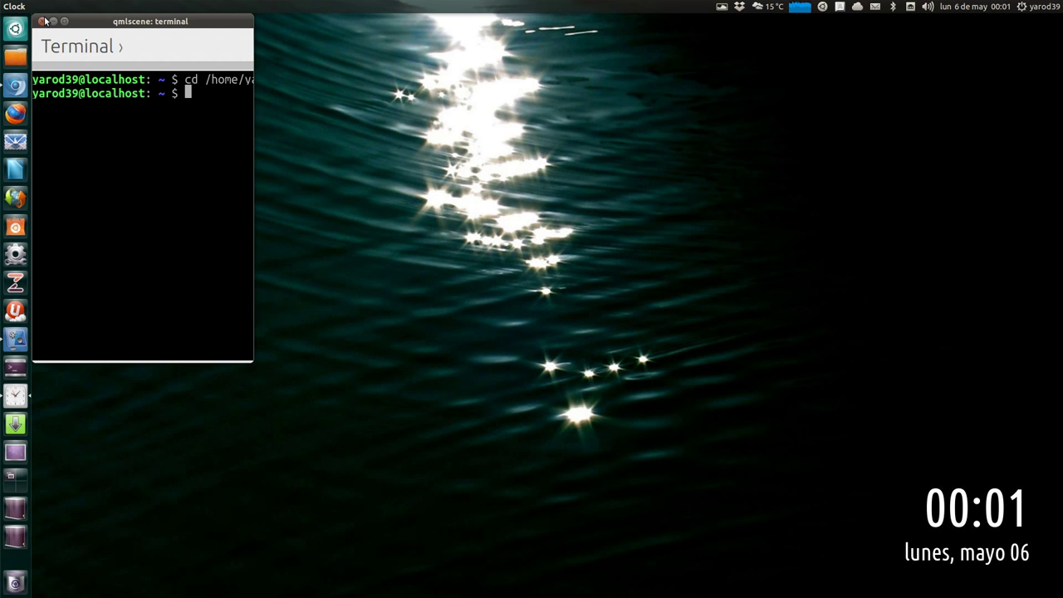
Step: Close the Terminal application and launch the Ubuntu Touch Twitter application from the Otras category
click(41, 20)
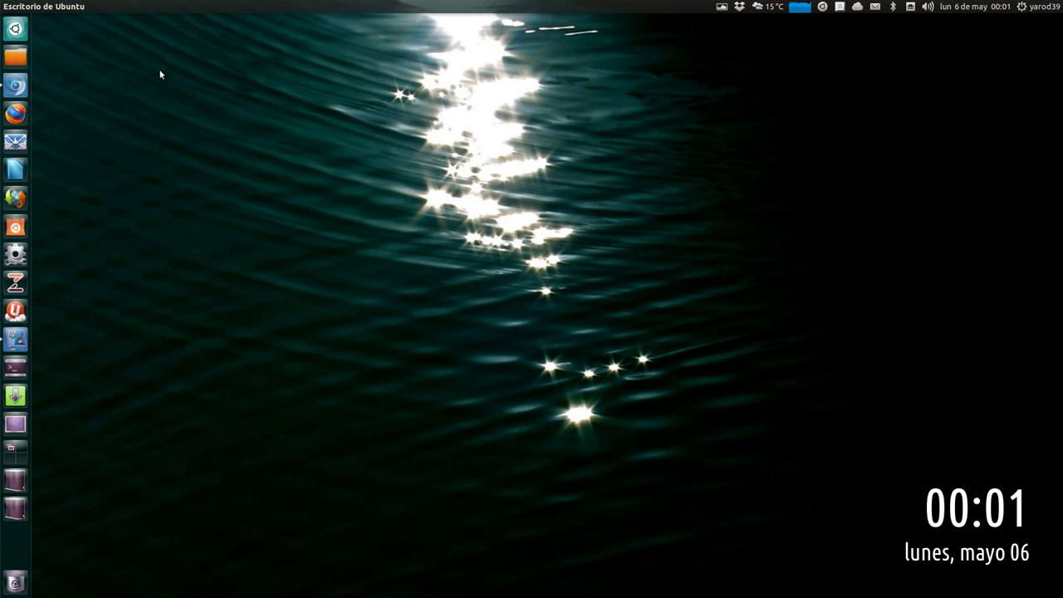
click(823, 7)
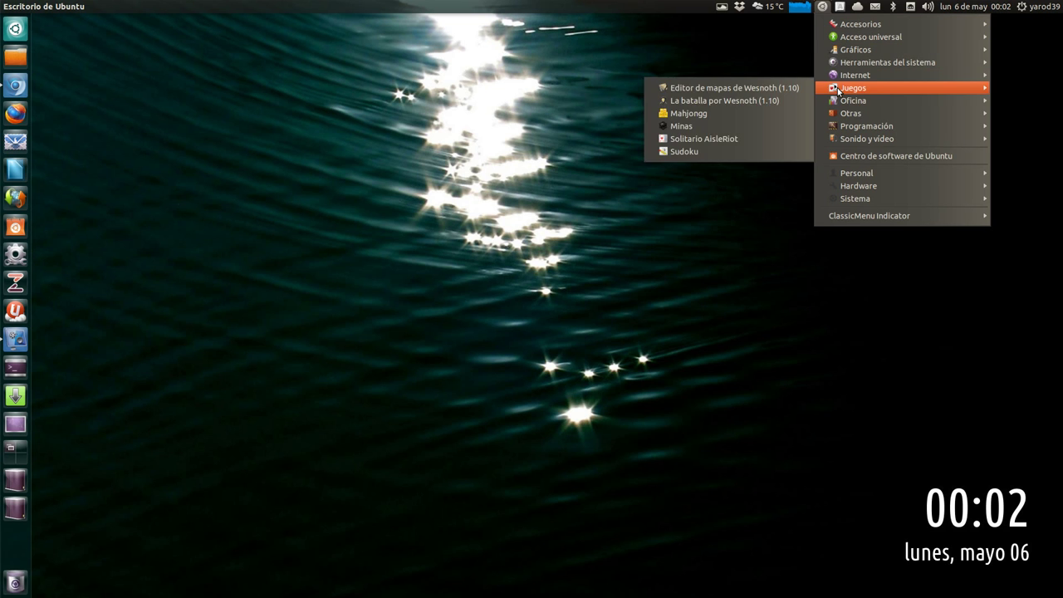
mouse_move(847, 116)
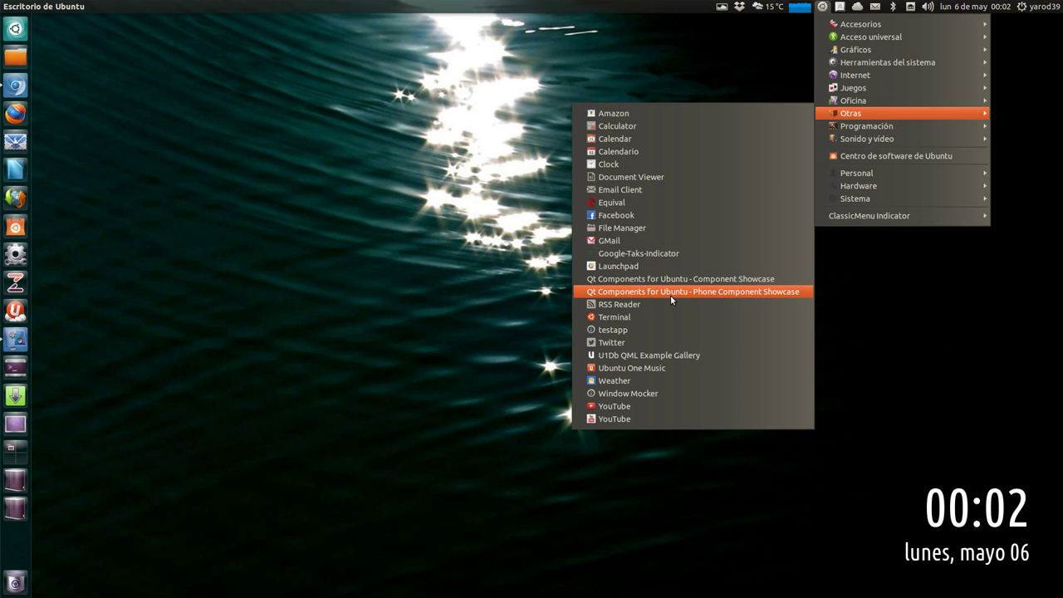
click(677, 342)
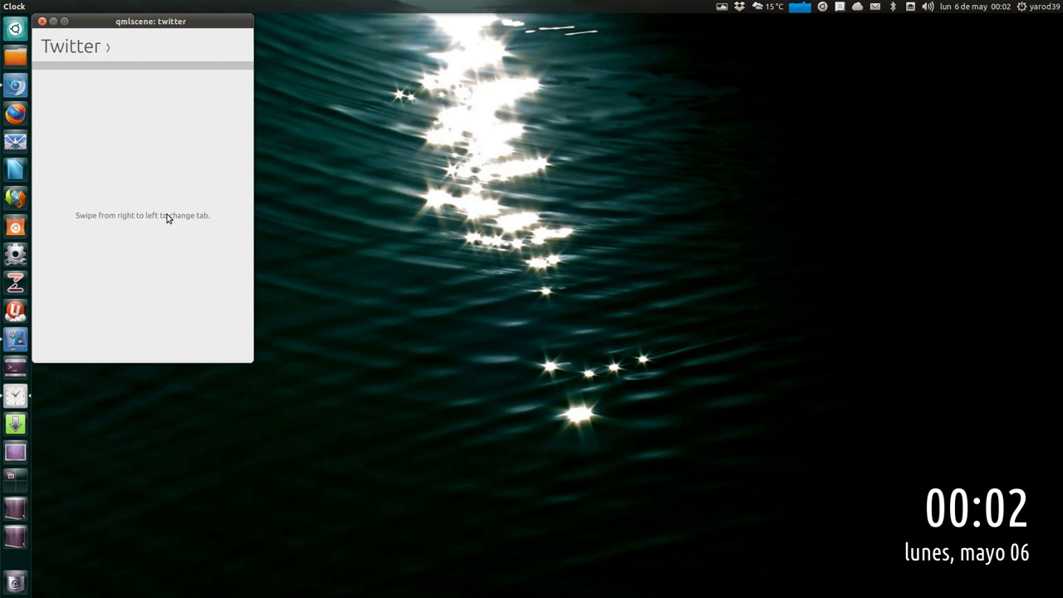
Step: Try to reveal the toolbar on the Optional Screen page, and return to the Twitter page
click(124, 47)
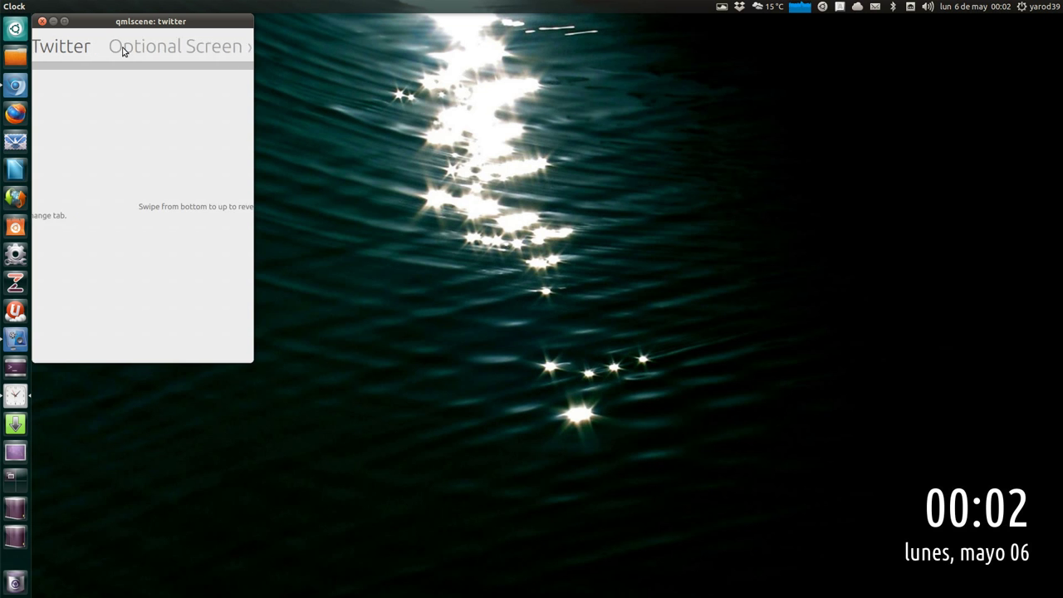
click(142, 357)
drag(145, 357, 145, 353)
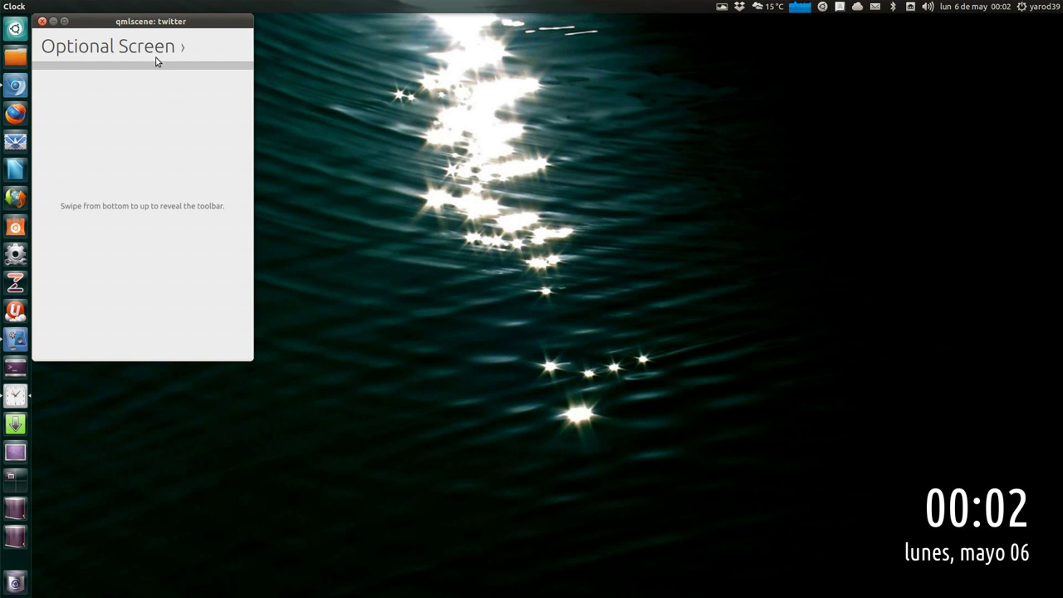
mouse_move(155, 54)
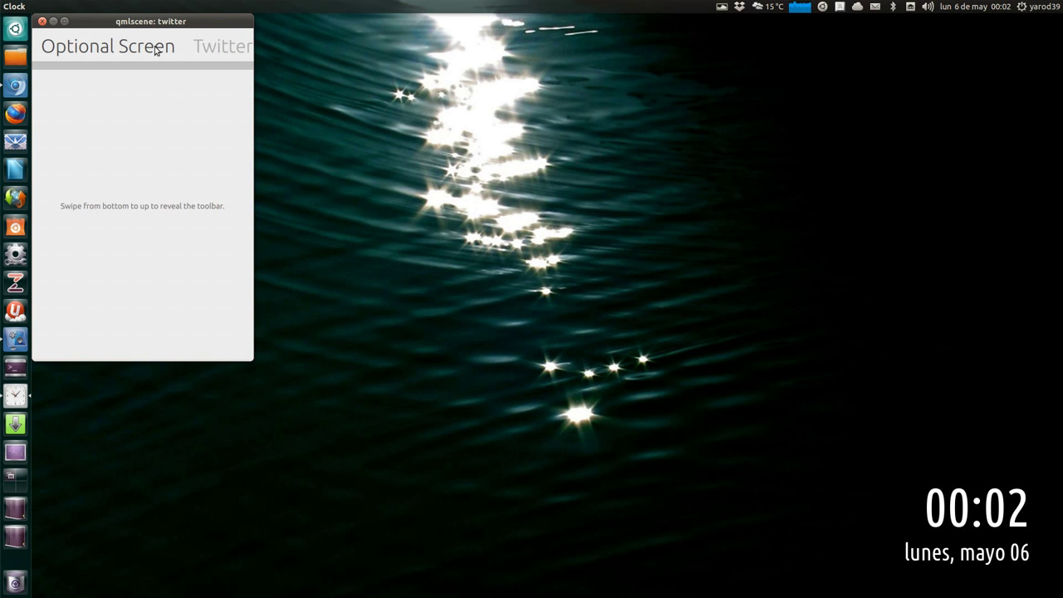
click(197, 45)
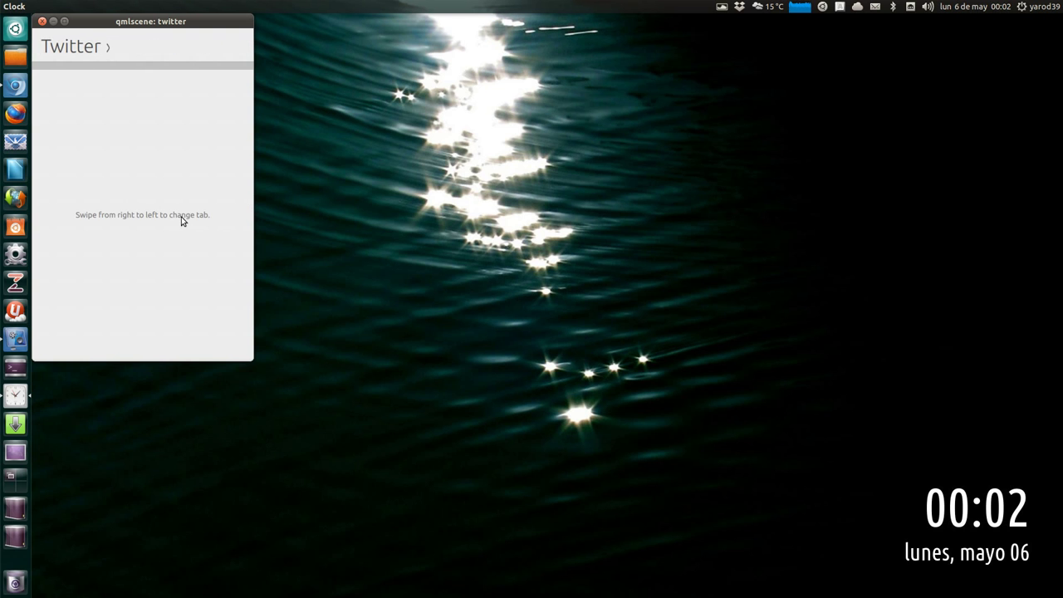
Step: Switch to the Optional Screen page, reveal its toolbar to run the Tap me! action, and hide the toolbar again
drag(181, 216, 101, 185)
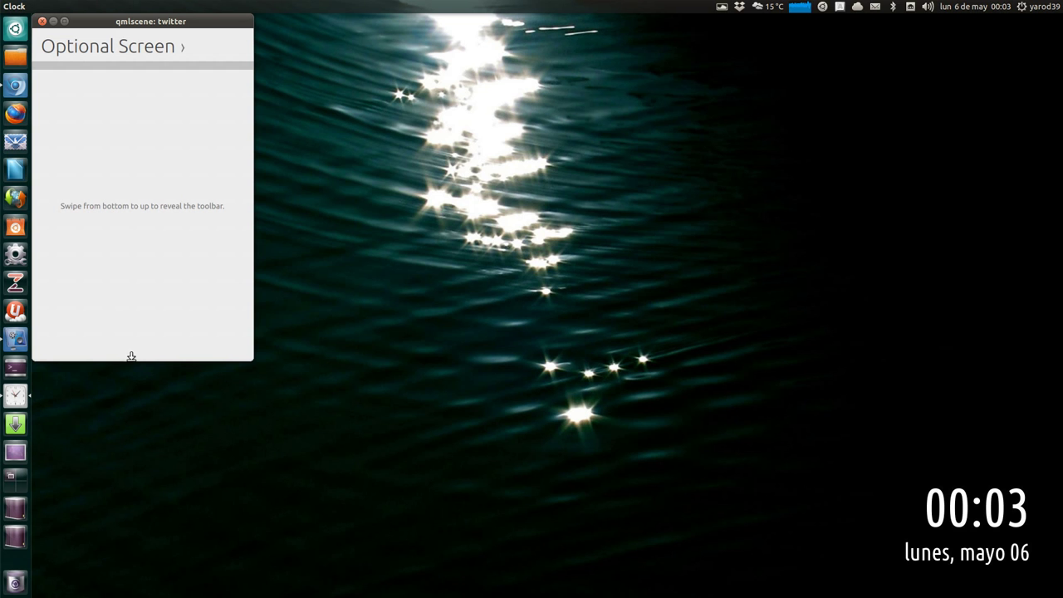
drag(131, 360, 133, 292)
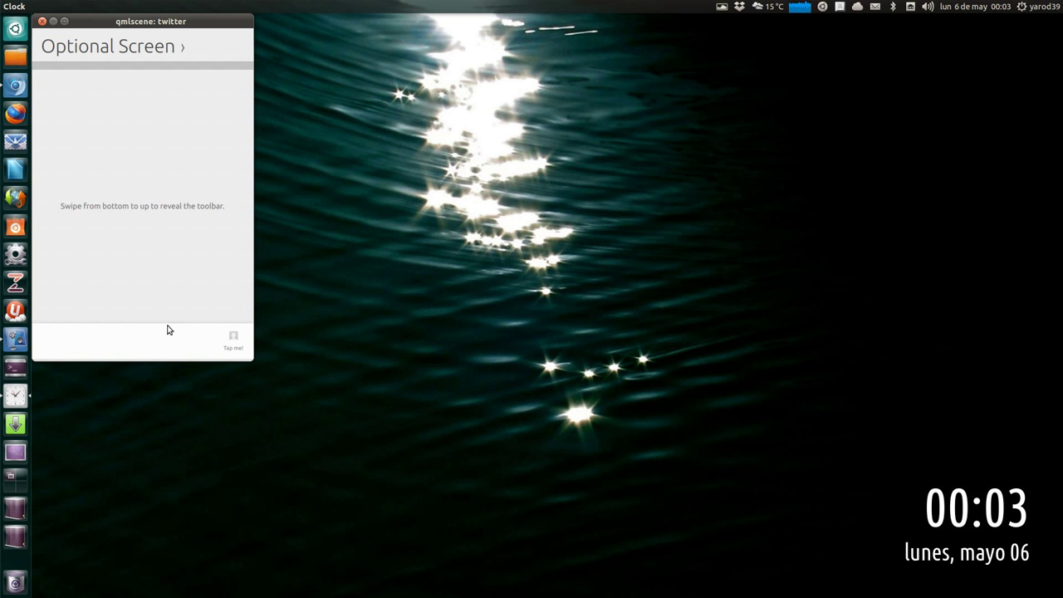
click(234, 341)
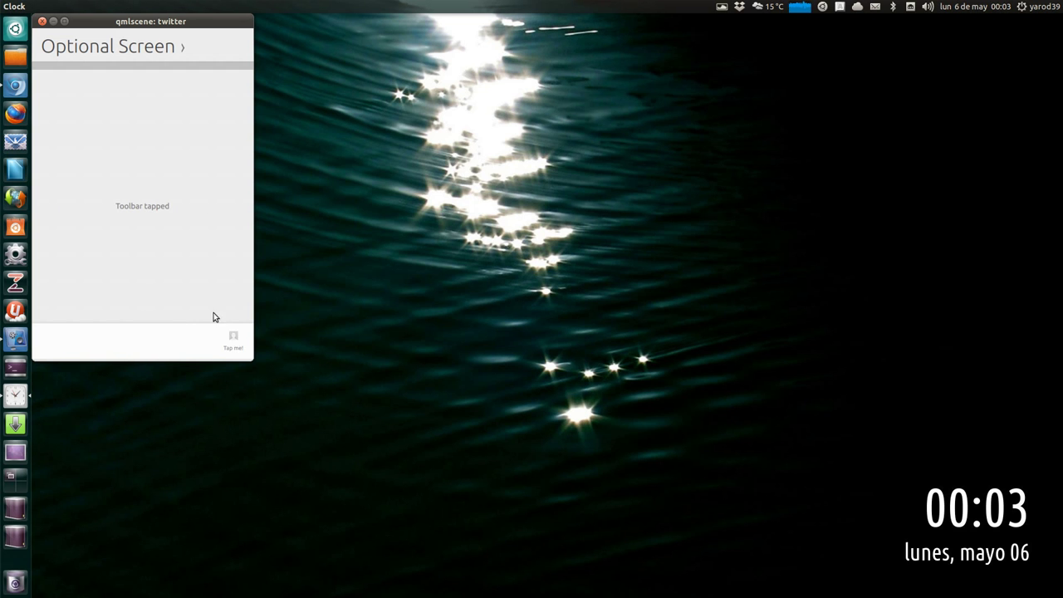
click(151, 206)
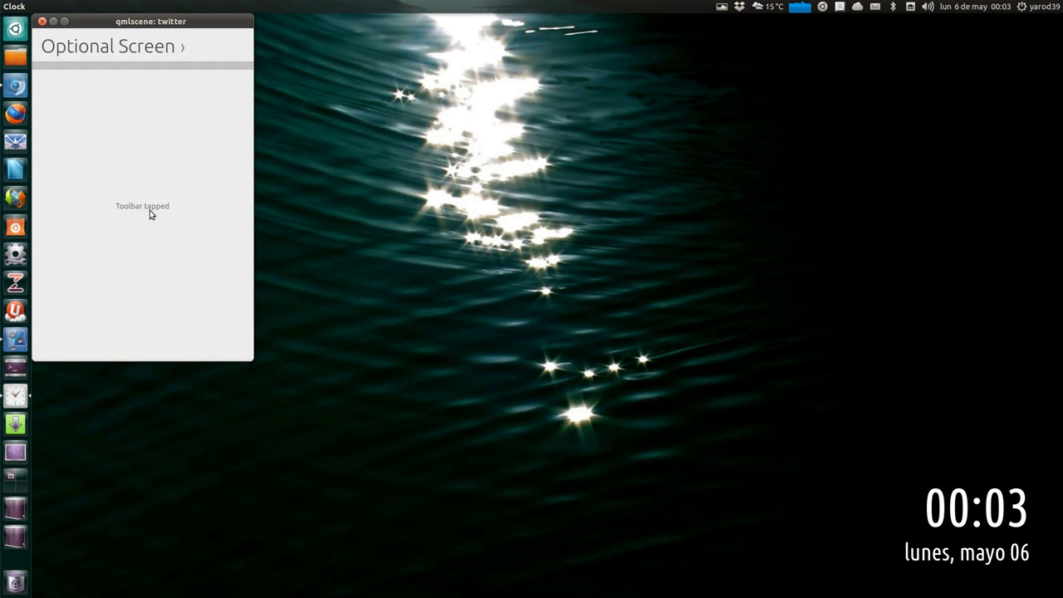
Step: Return to the Twitter page and close the Twitter application
click(128, 46)
click(194, 47)
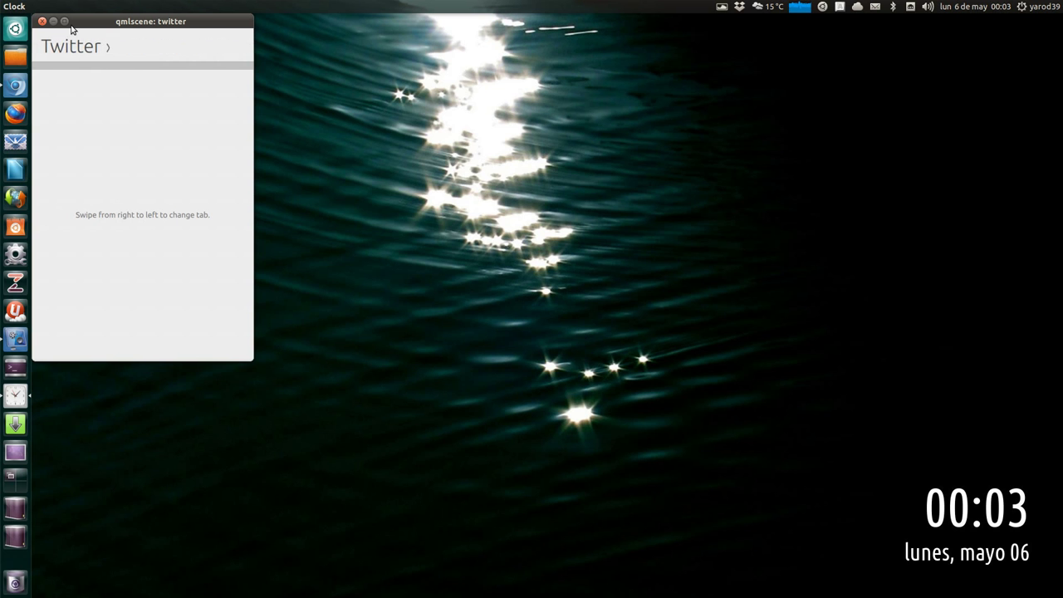
click(42, 20)
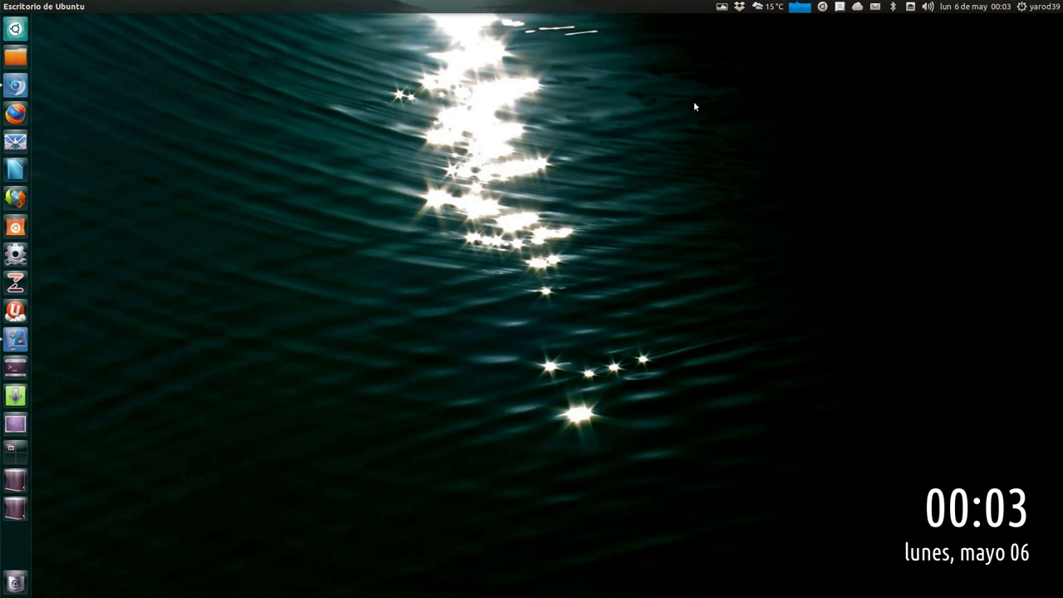
Step: Launch the RSS Reader application from the Otras category of installed applications
click(823, 8)
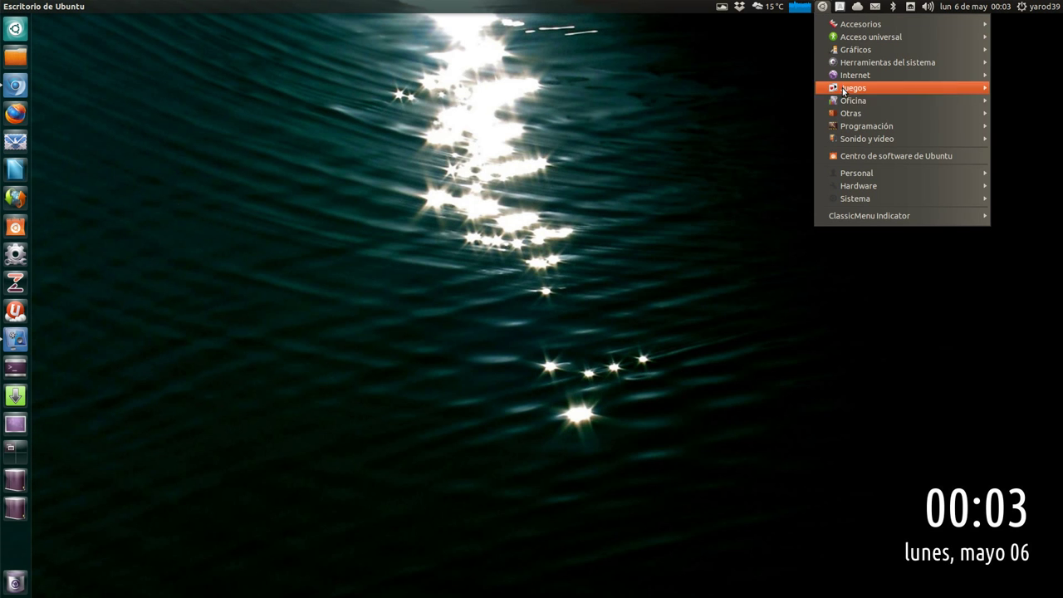
mouse_move(847, 114)
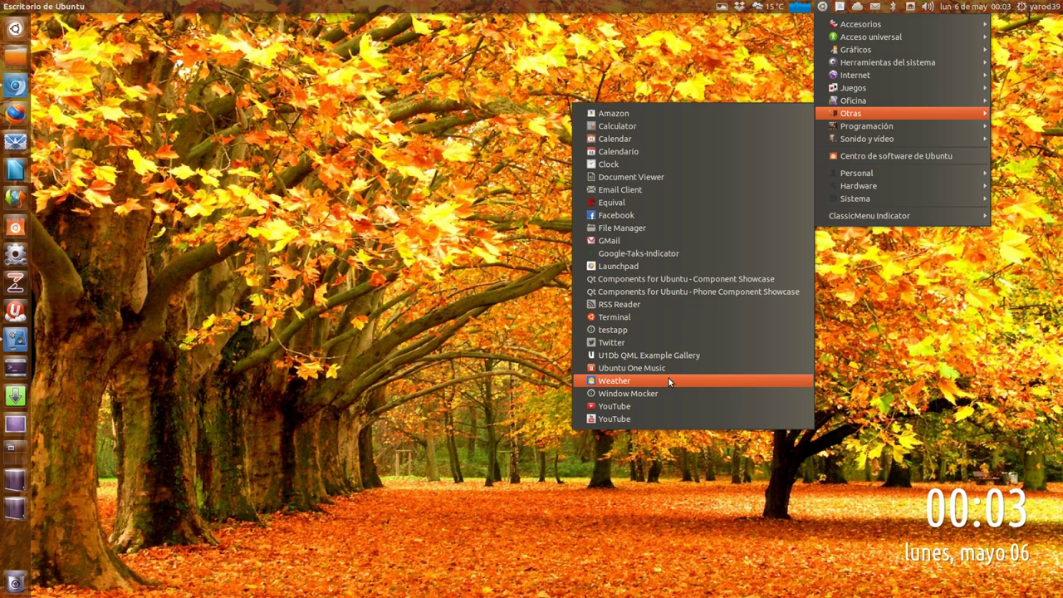
click(654, 306)
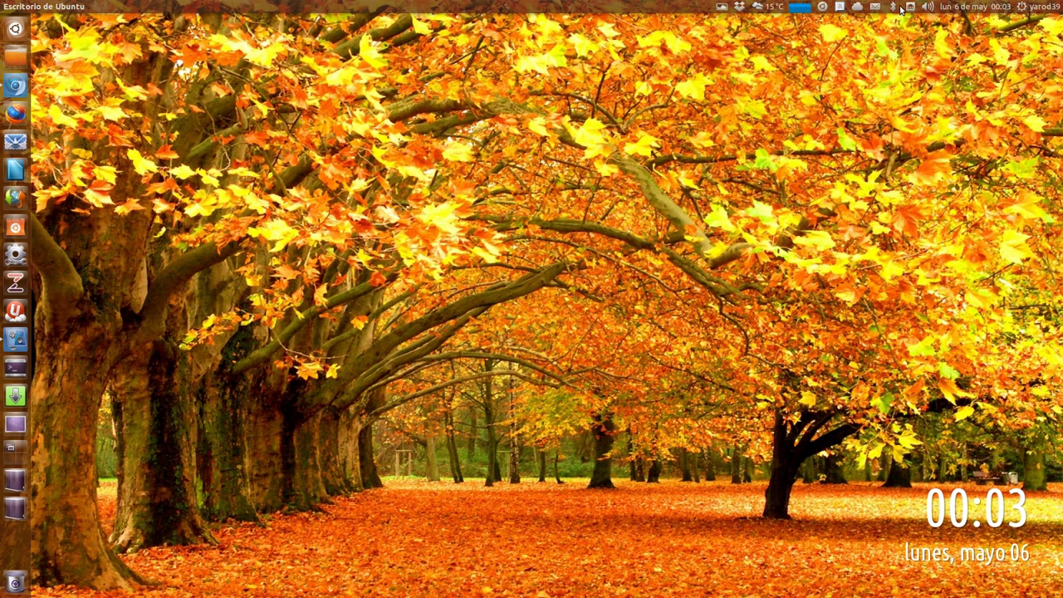
Step: Launch the Weather application from the Otras category and add Hamburg as a location found through the computer's own location
click(824, 8)
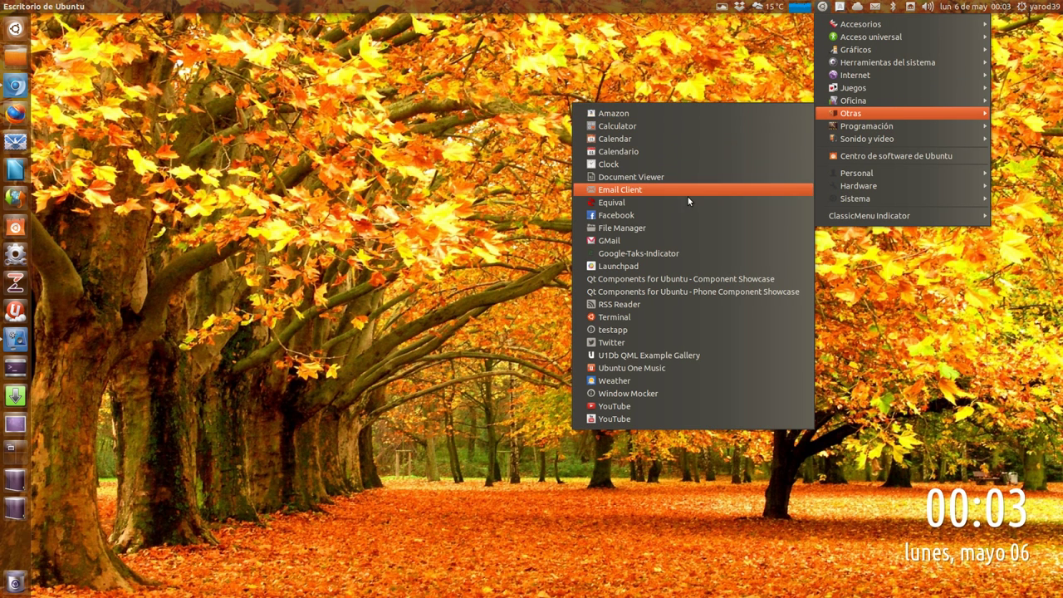
click(673, 376)
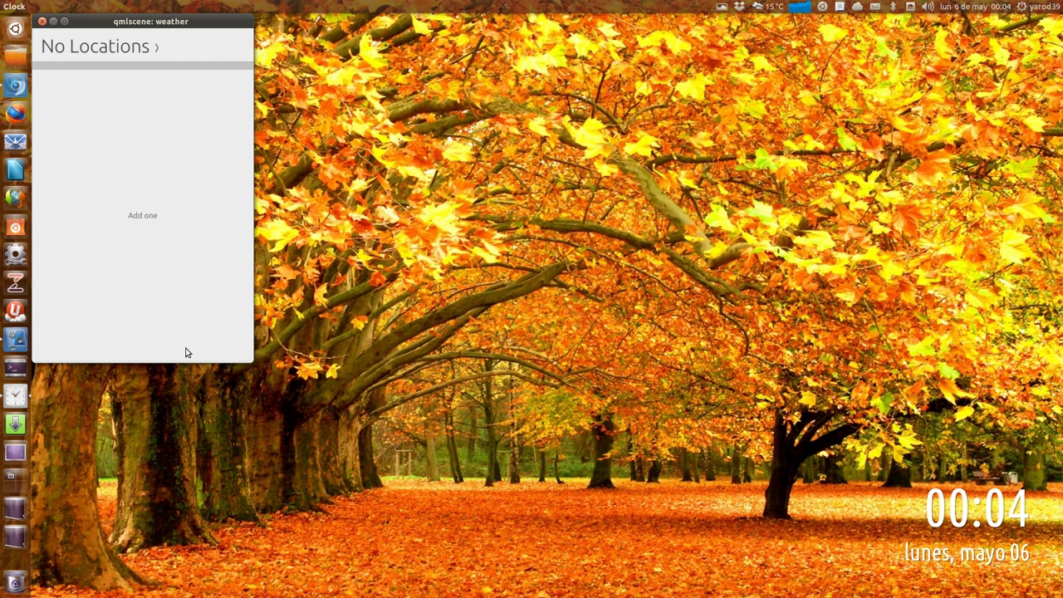
drag(190, 363, 202, 321)
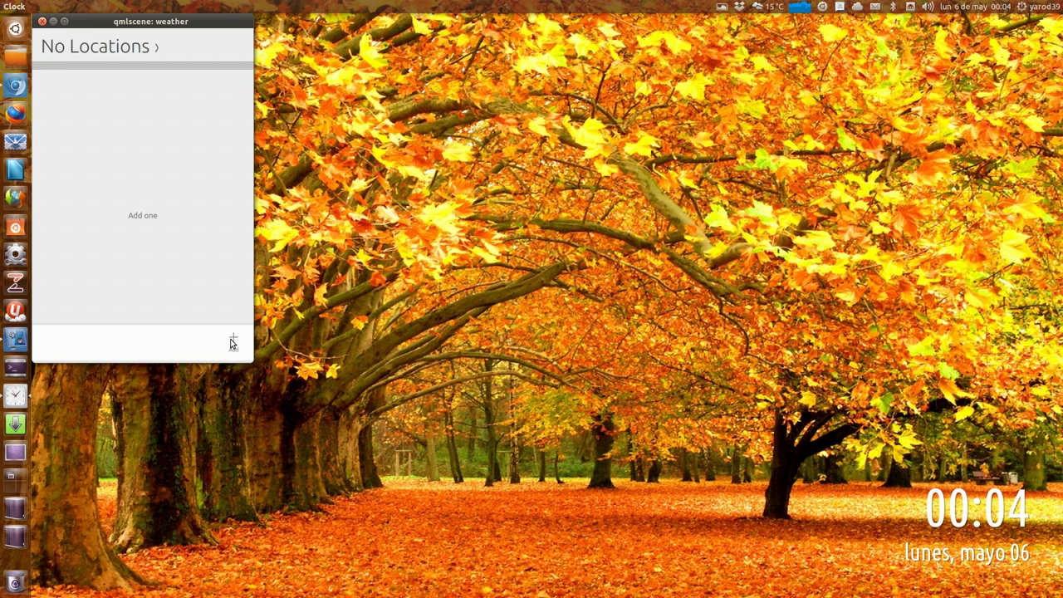
click(234, 341)
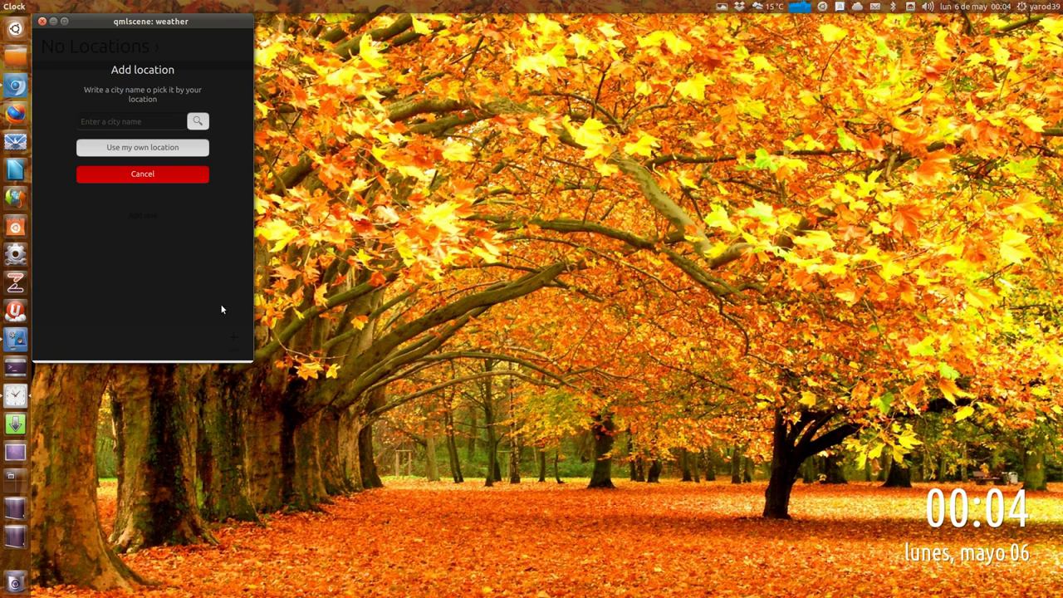
click(163, 149)
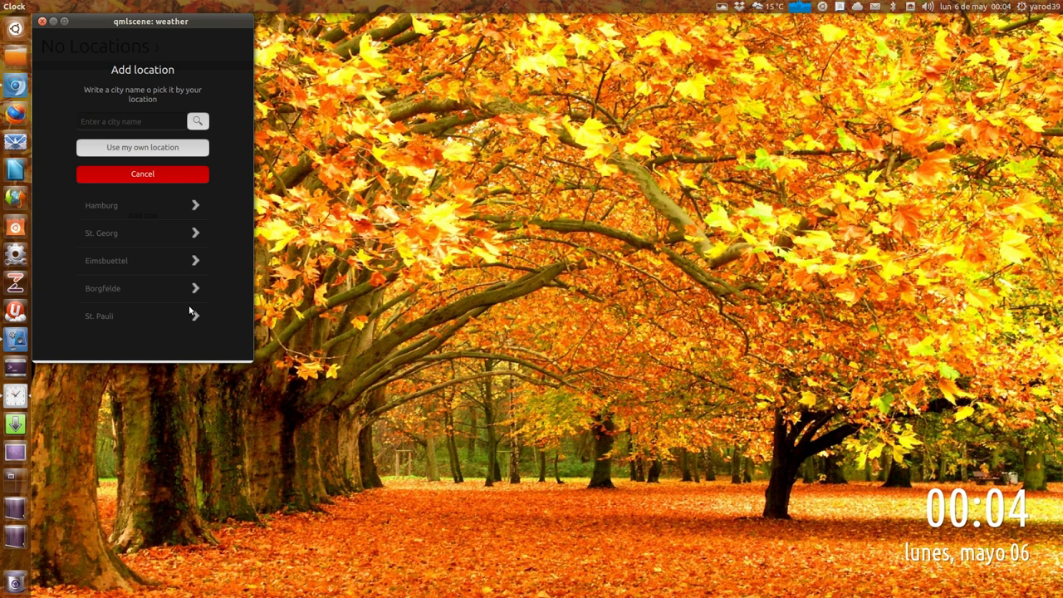
click(148, 208)
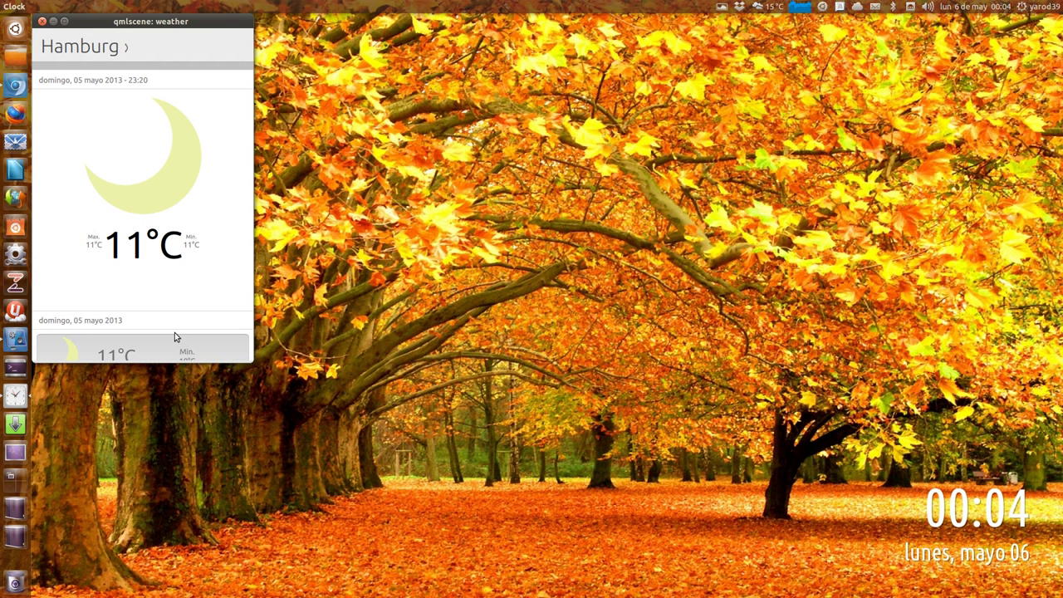
Step: Browse the Hamburg forecast through the coming days and return to the current weather
drag(175, 336, 175, 261)
drag(182, 337, 194, 150)
drag(202, 323, 207, 213)
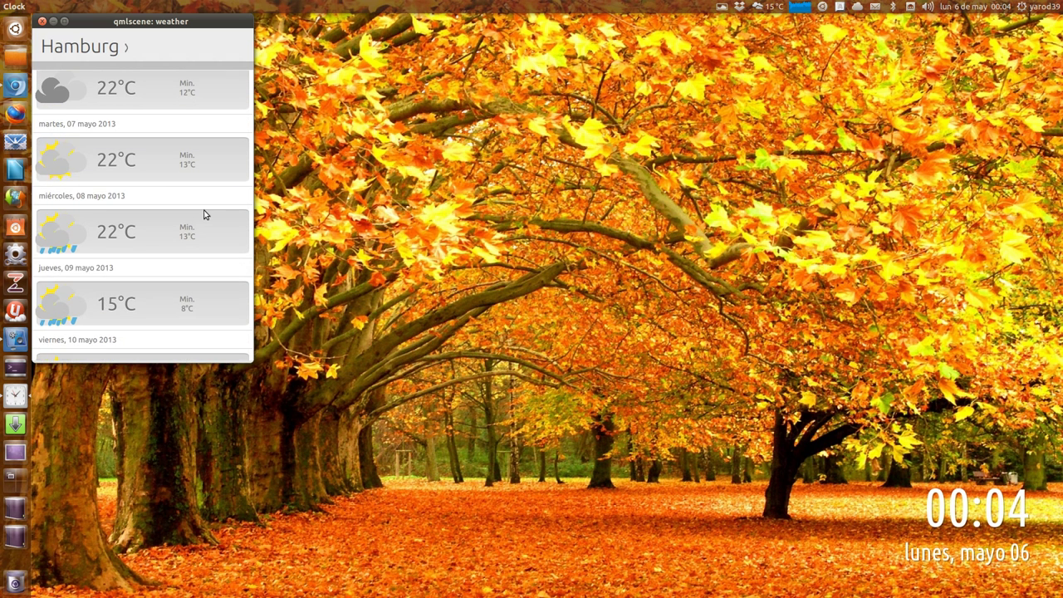
drag(197, 109, 201, 285)
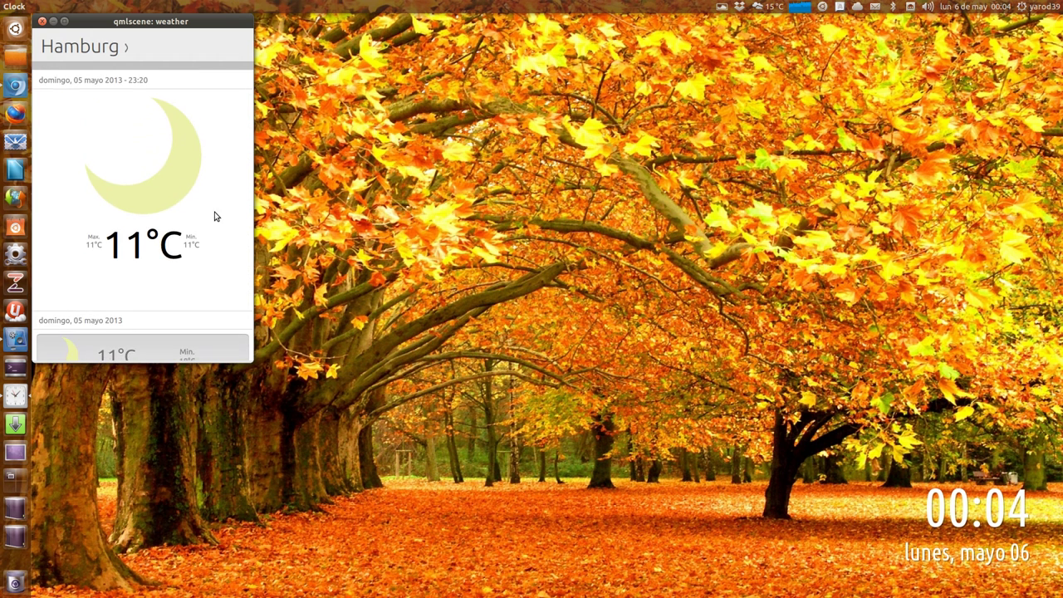
drag(216, 213, 133, 154)
Step: Try adding another location by own location and by a blank city search, and close the Weather application
drag(226, 363, 218, 315)
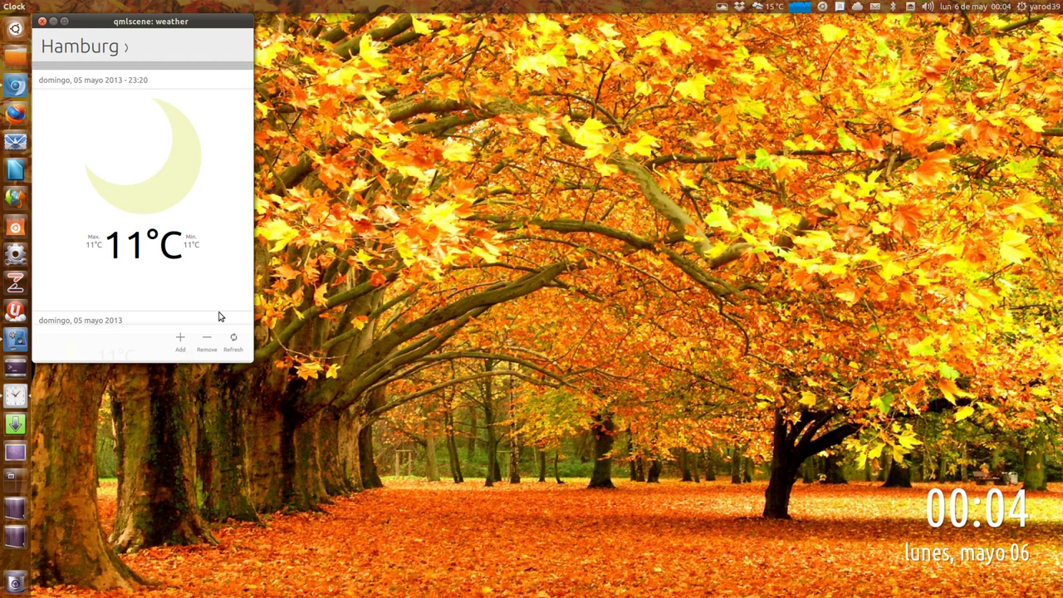
click(182, 339)
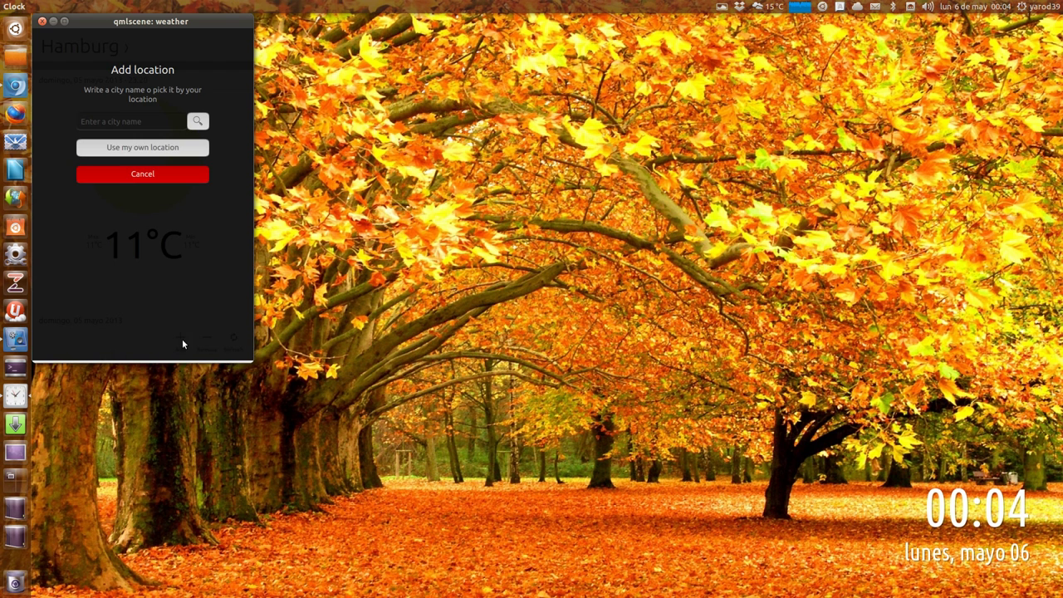
click(190, 154)
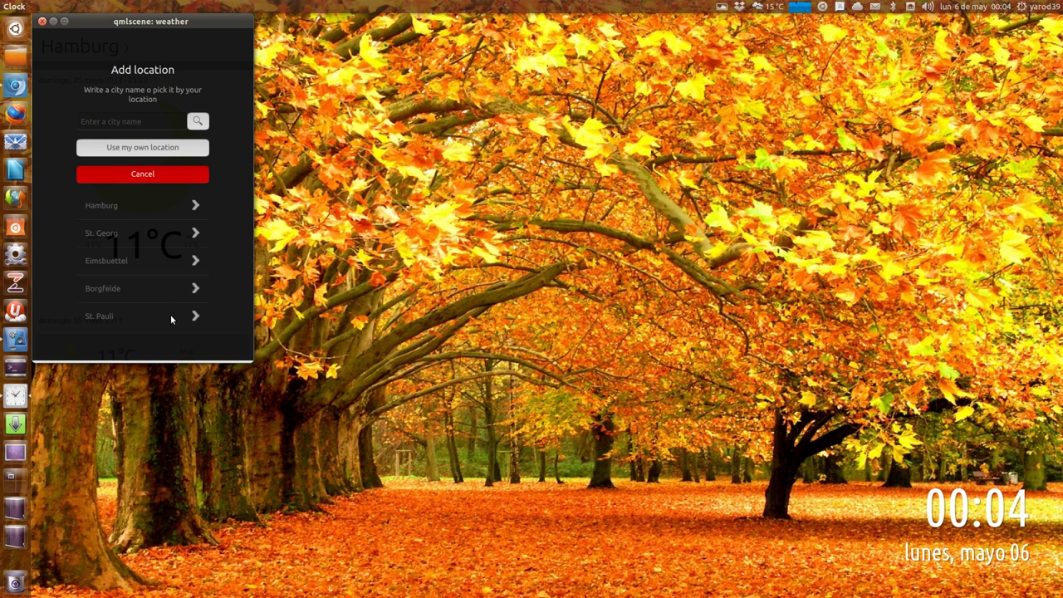
click(198, 122)
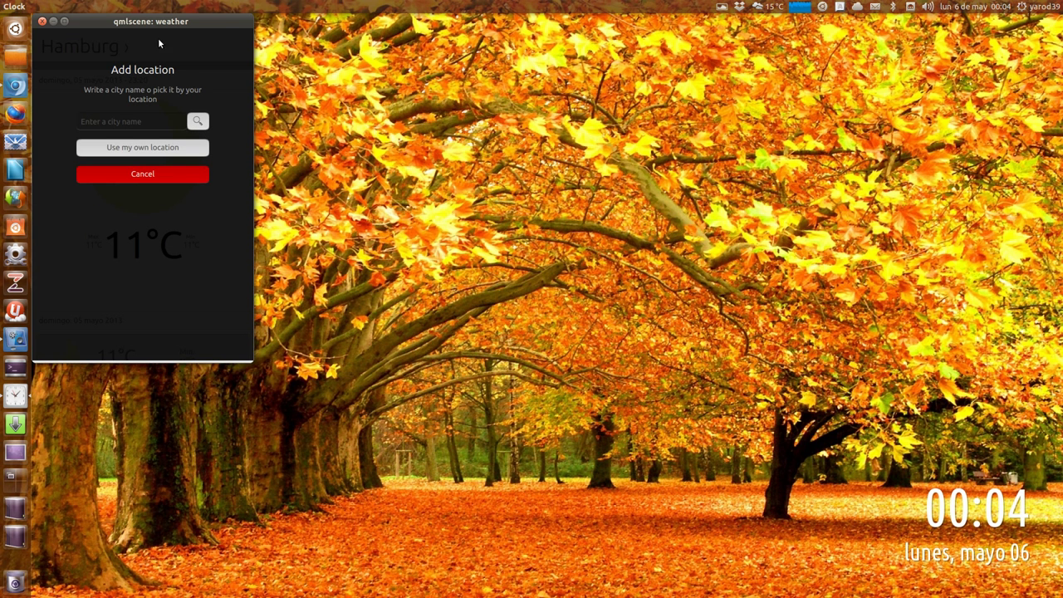
click(42, 21)
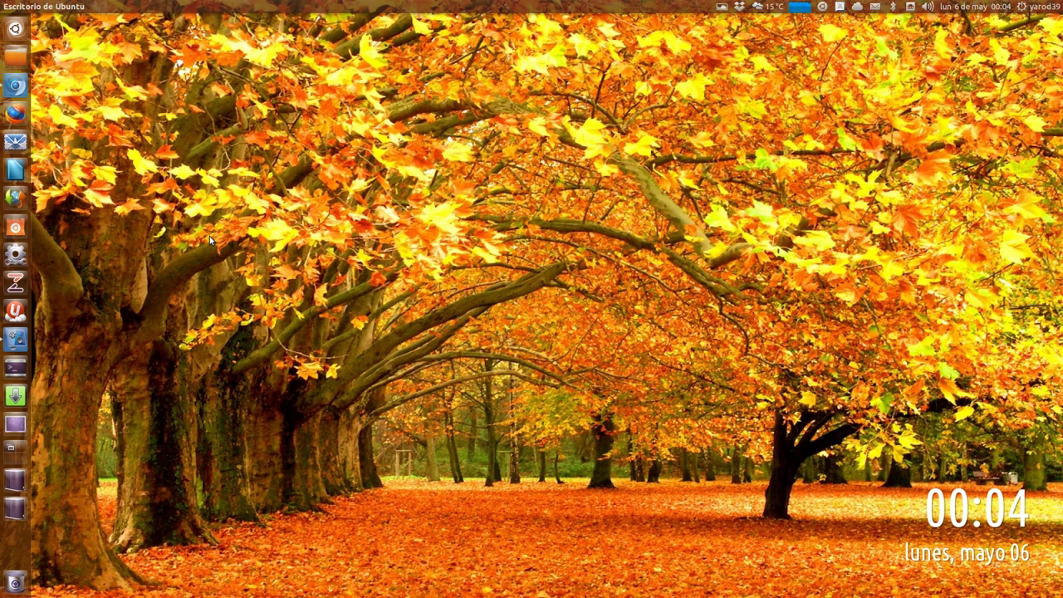
Step: Switch to Chromium and look through the Tech Drive-In article about EasyShutdown, including its installation section
click(15, 85)
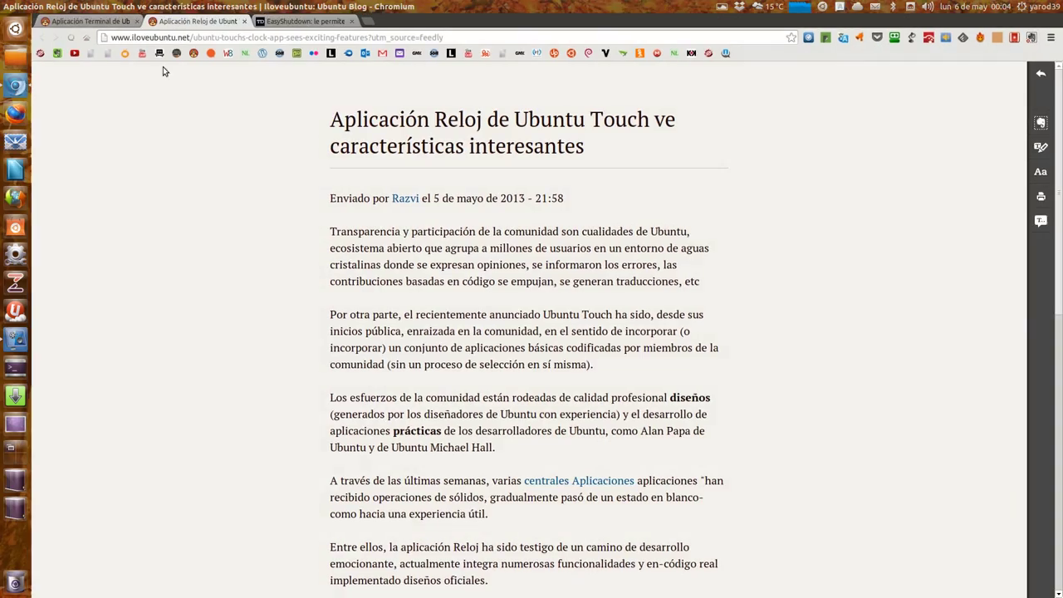
click(307, 22)
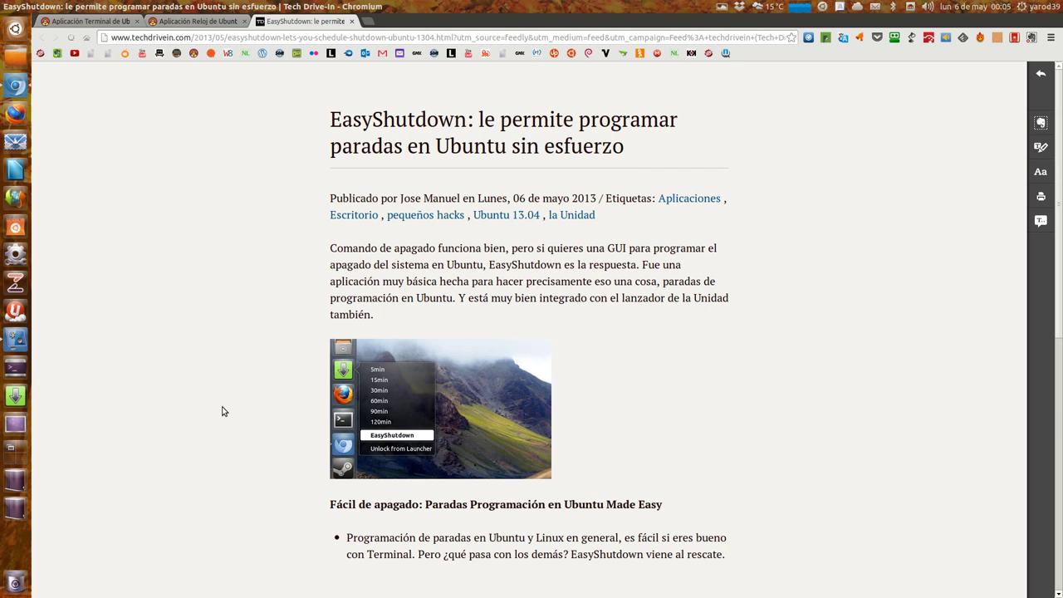
scroll(221, 411, down, 5)
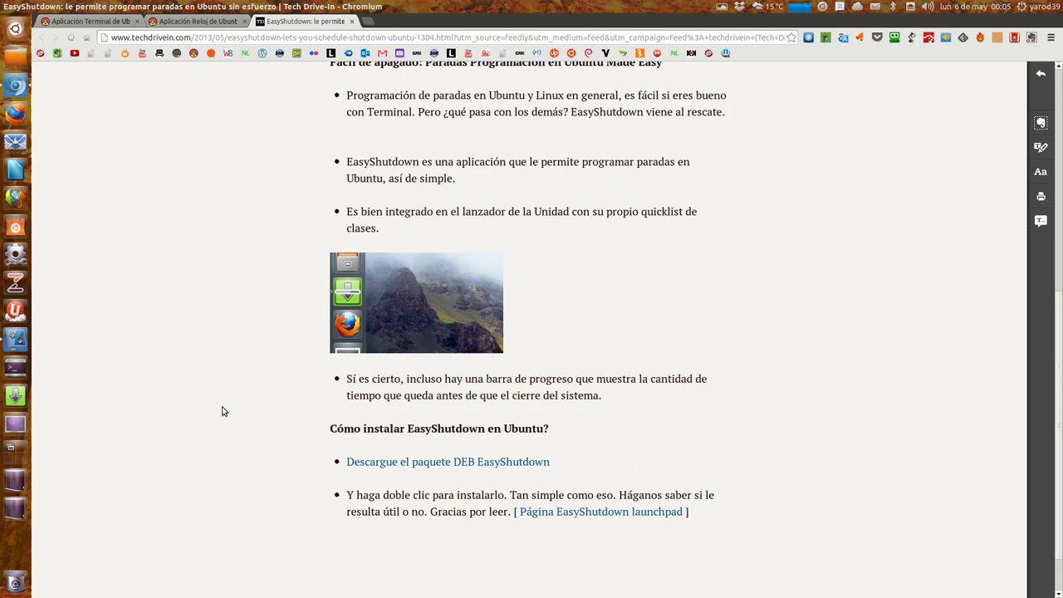
scroll(222, 411, up, 5)
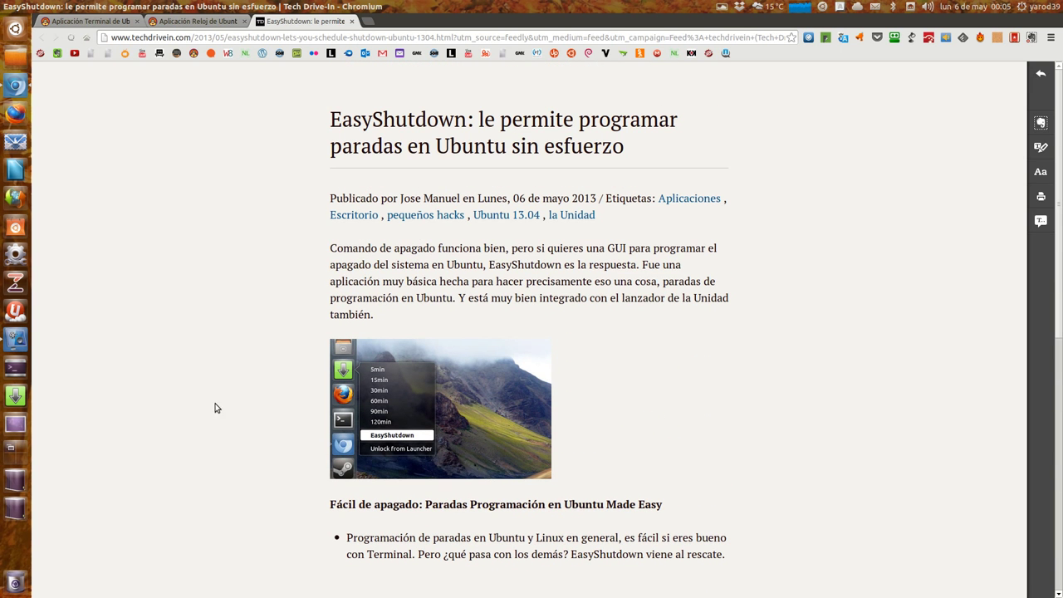
Step: Open and close the EasyShutdown window from its launcher quicklist, and show the quicklist with the preset shutdown times again
right_click(17, 397)
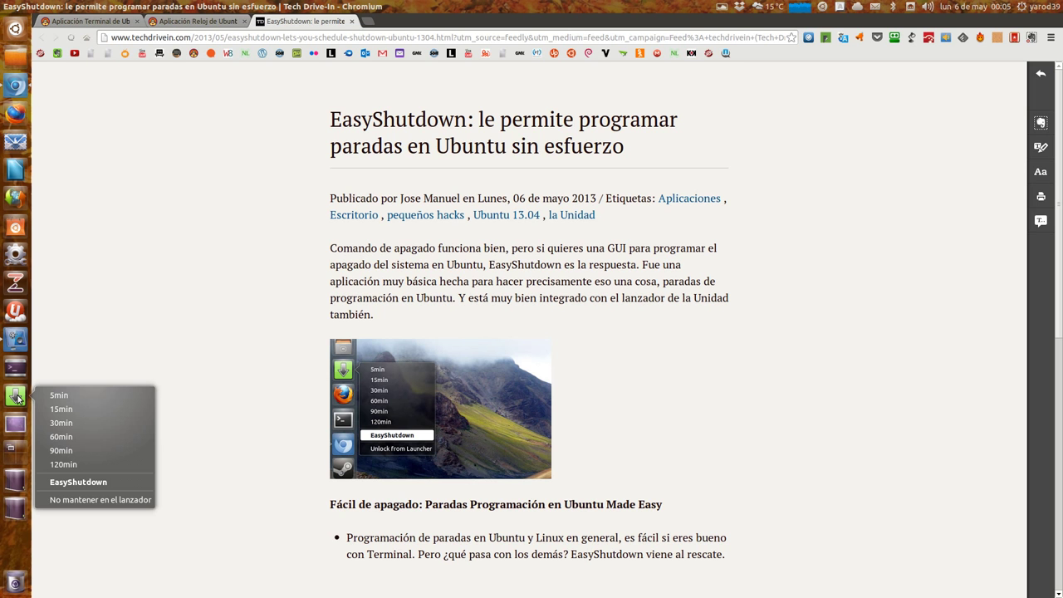
click(96, 483)
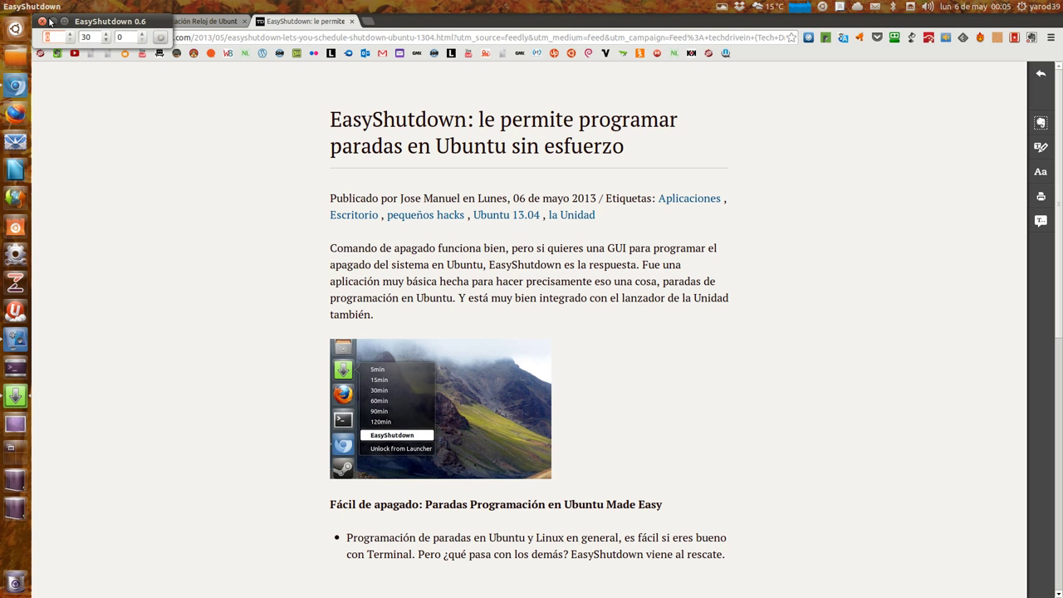
click(43, 20)
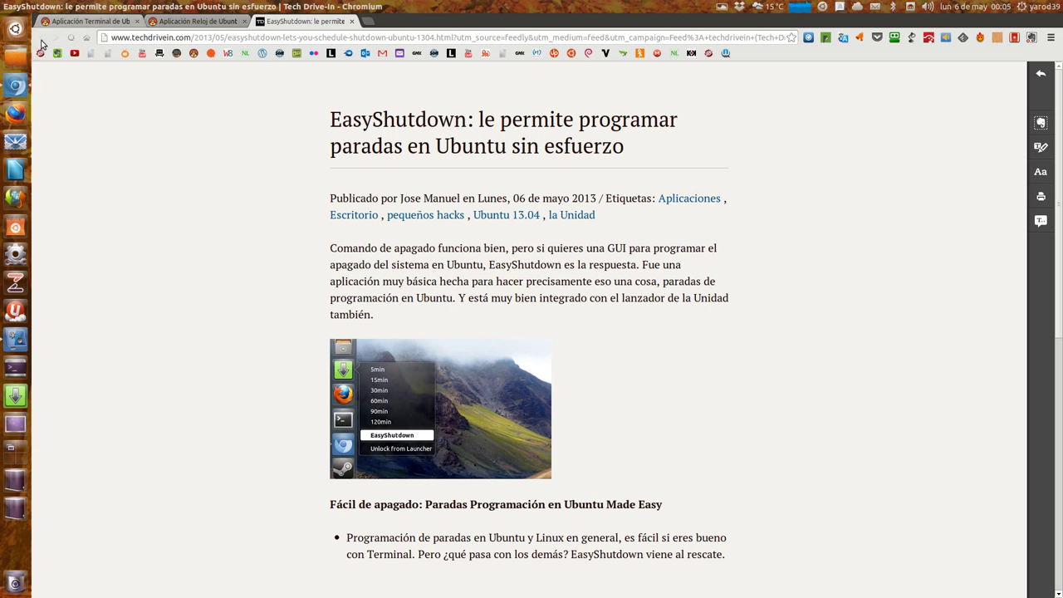
right_click(8, 400)
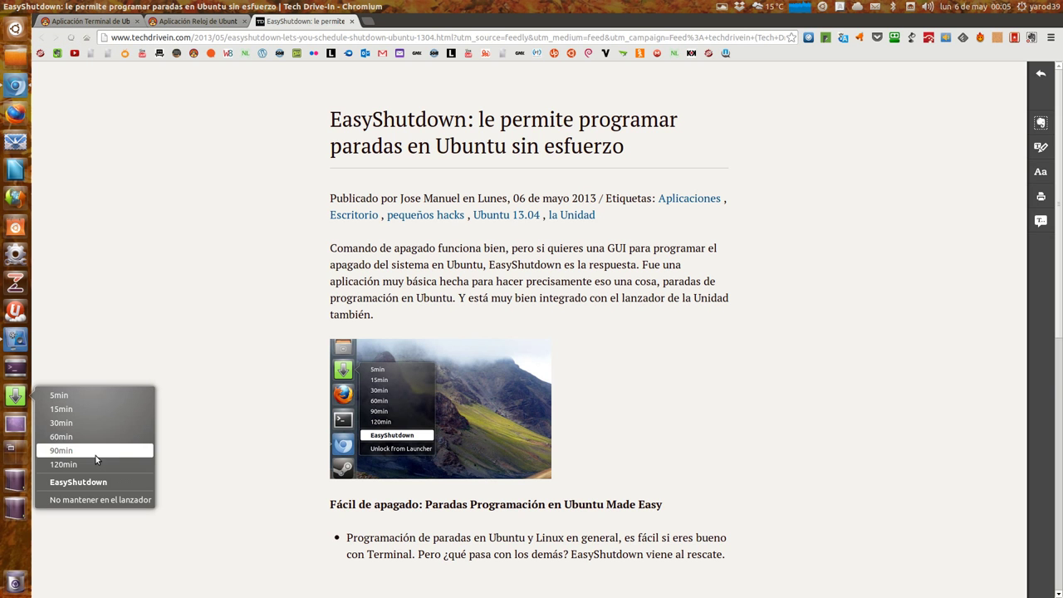